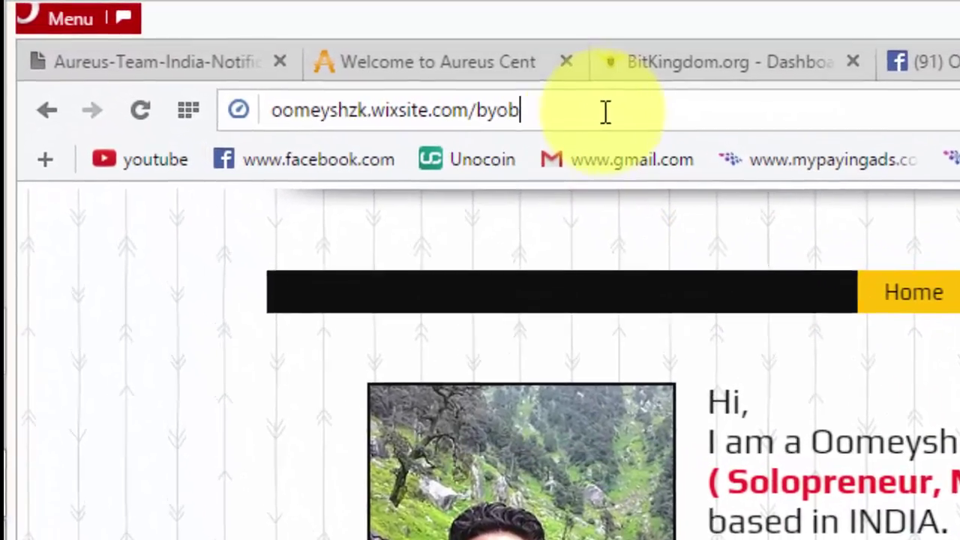
Open the Wix site's Contact page with its 'Feel Free to Contact Me' section
drag(481, 88, 204, 86)
click(533, 107)
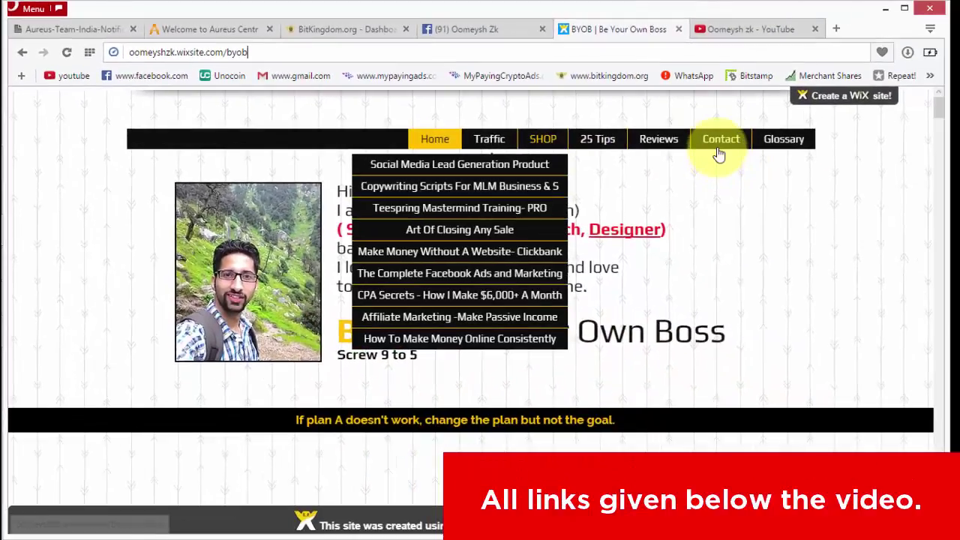
click(717, 150)
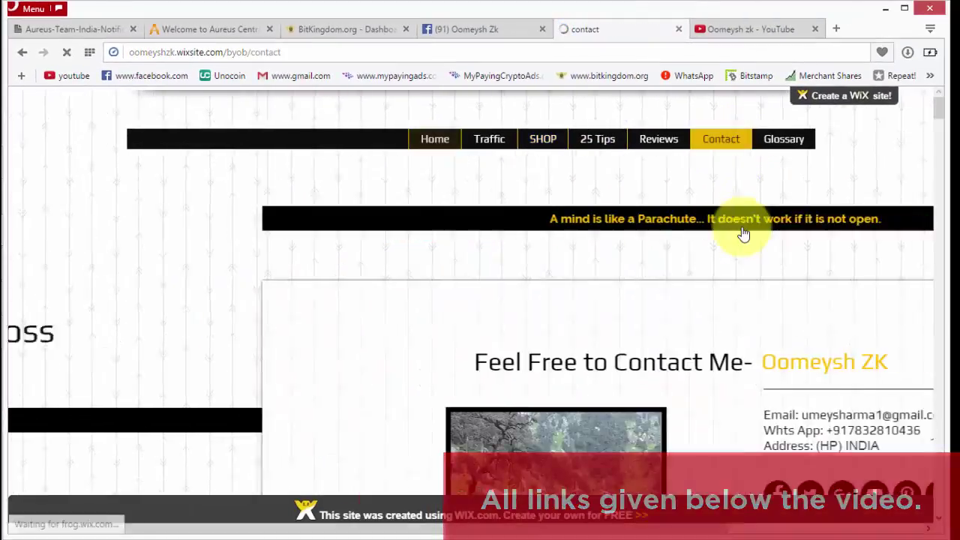
Review the contact details, selecting the WhatsApp number, then close the Contact tab
scroll(613, 286, down, 3)
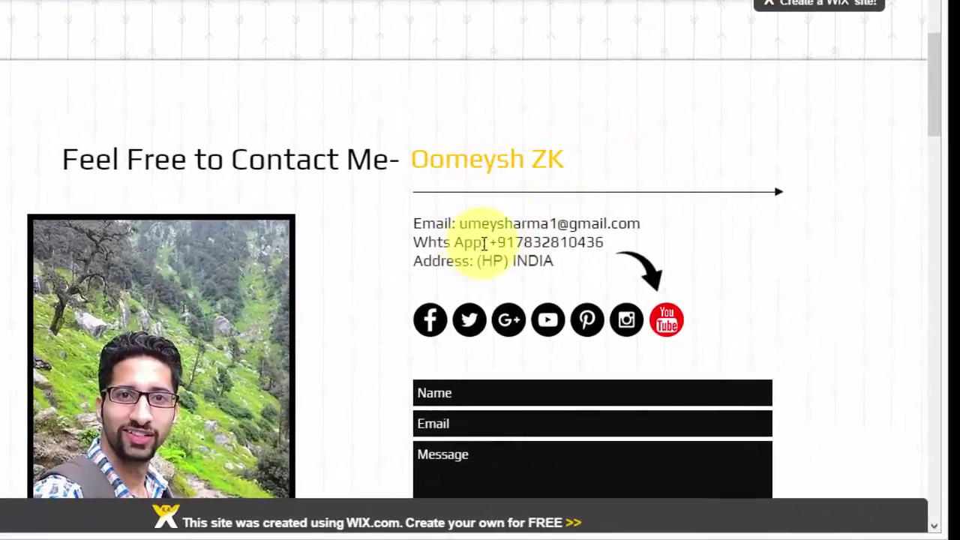
drag(490, 242, 604, 242)
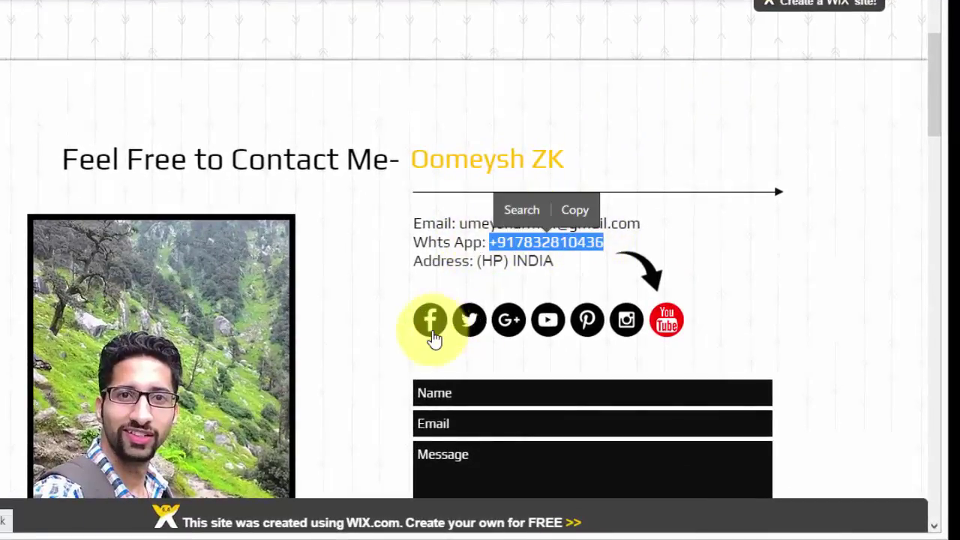
scroll(488, 270, down, 2)
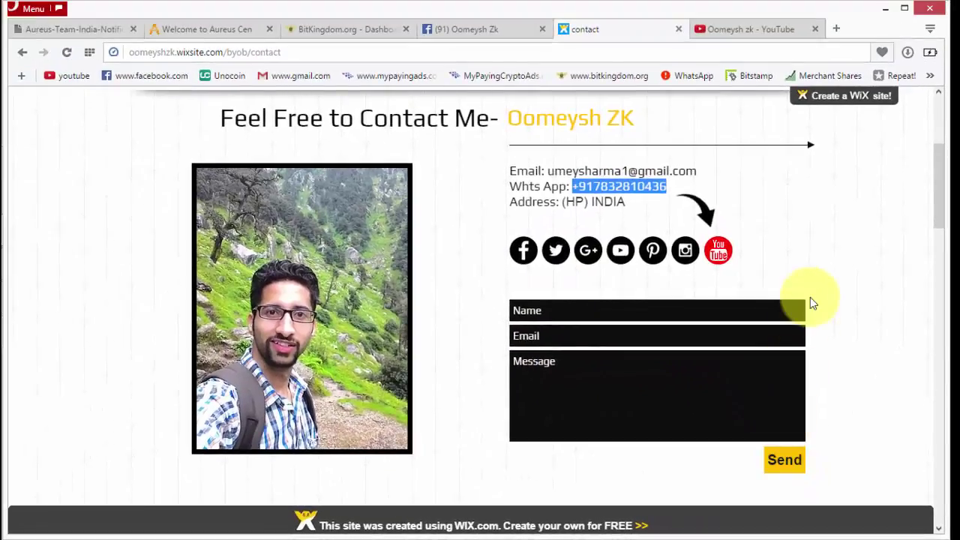
scroll(810, 297, up, 2)
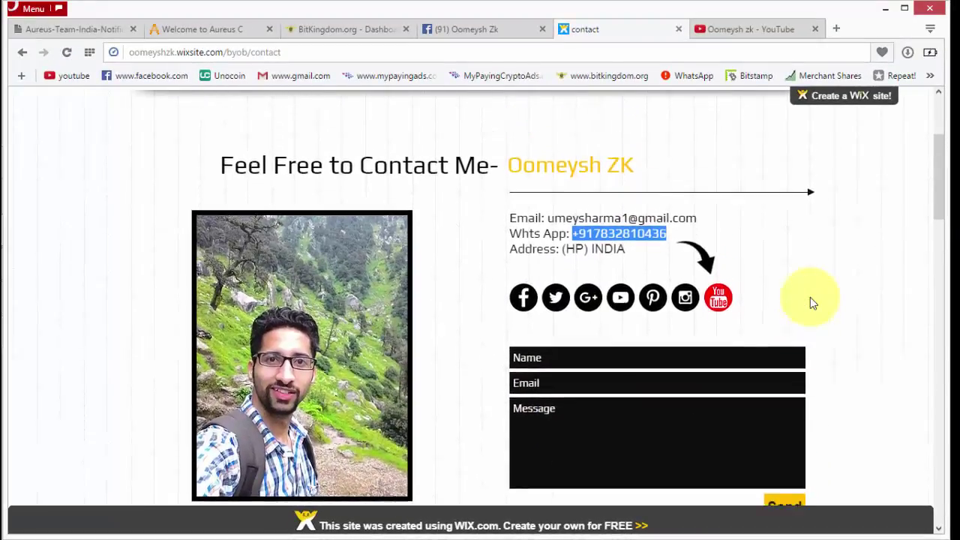
click(678, 30)
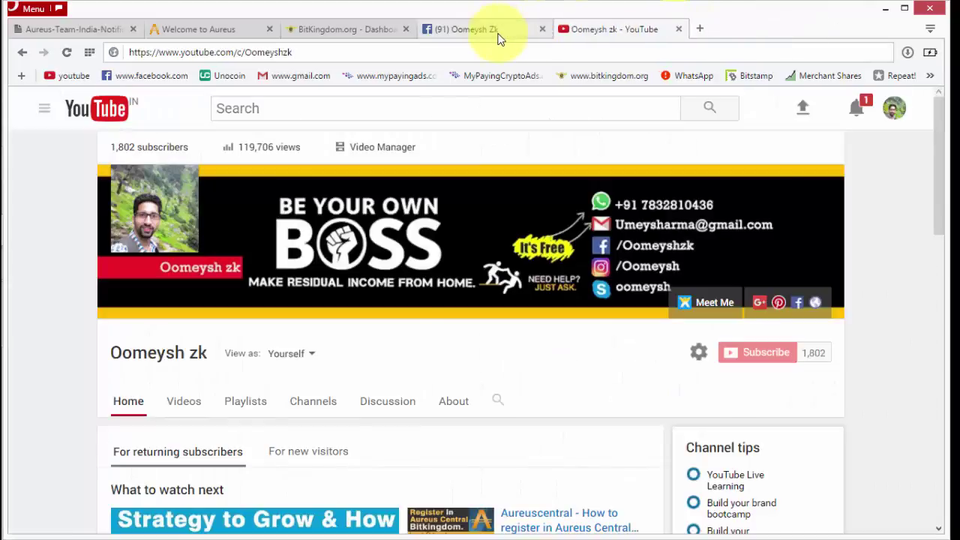
Close the Facebook profile tab and show the BitKingdom dashboard with its 130.04 Aureus balance
click(480, 29)
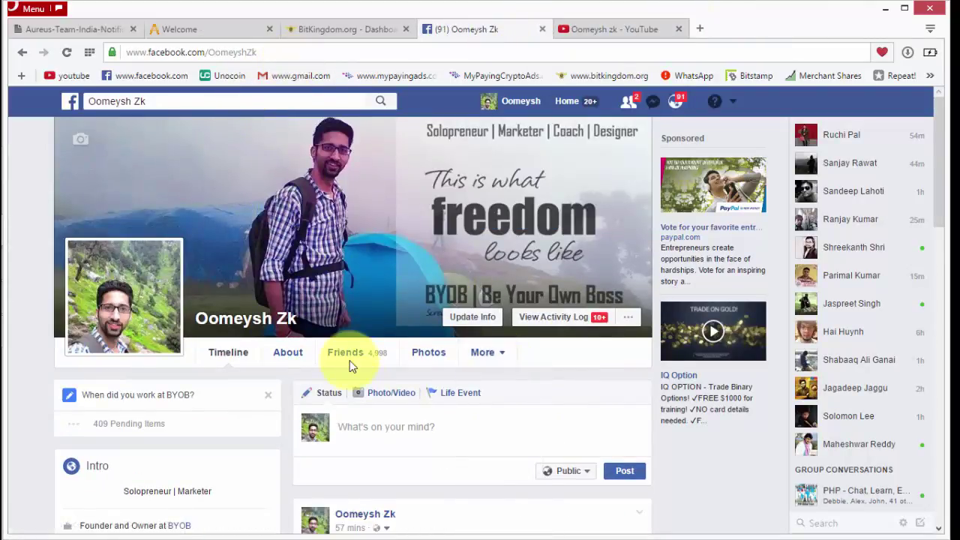
drag(287, 54, 109, 51)
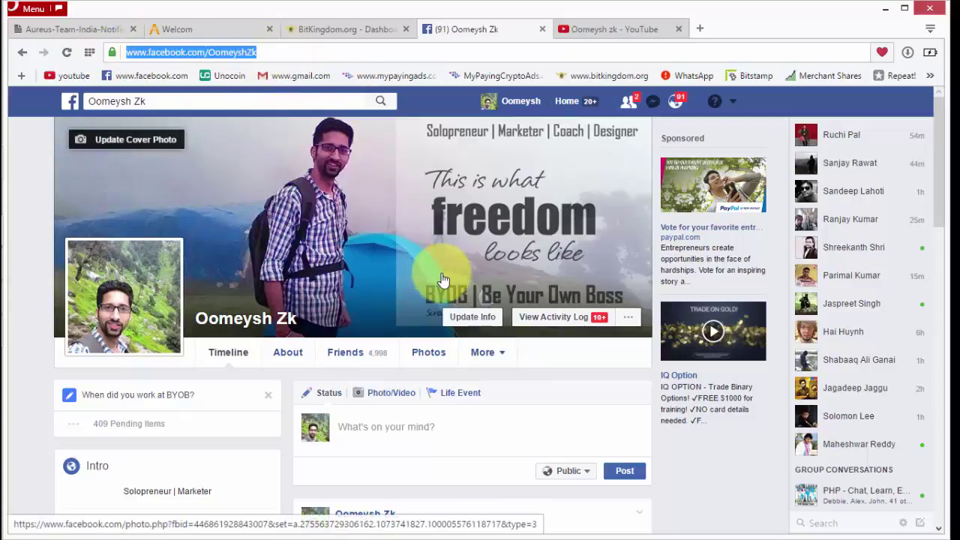
click(543, 29)
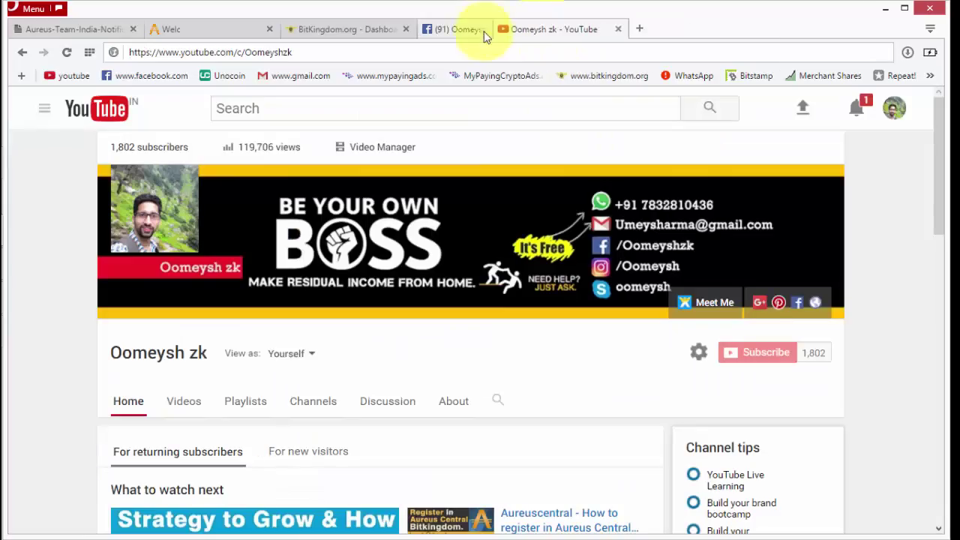
click(374, 34)
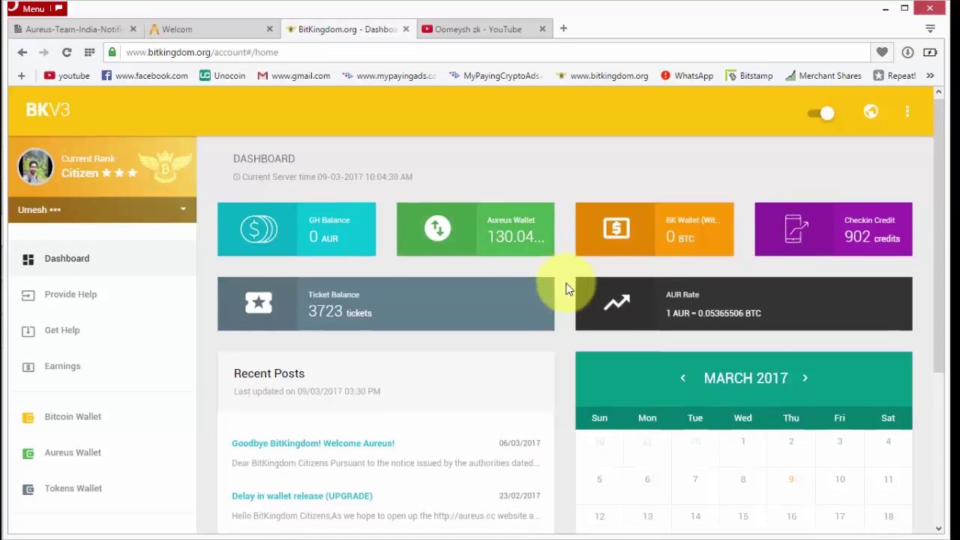
Switch to the 'Welcome to Aureus Central' page at aureuscentral.com
scroll(566, 289, down, 1)
scroll(566, 290, up, 1)
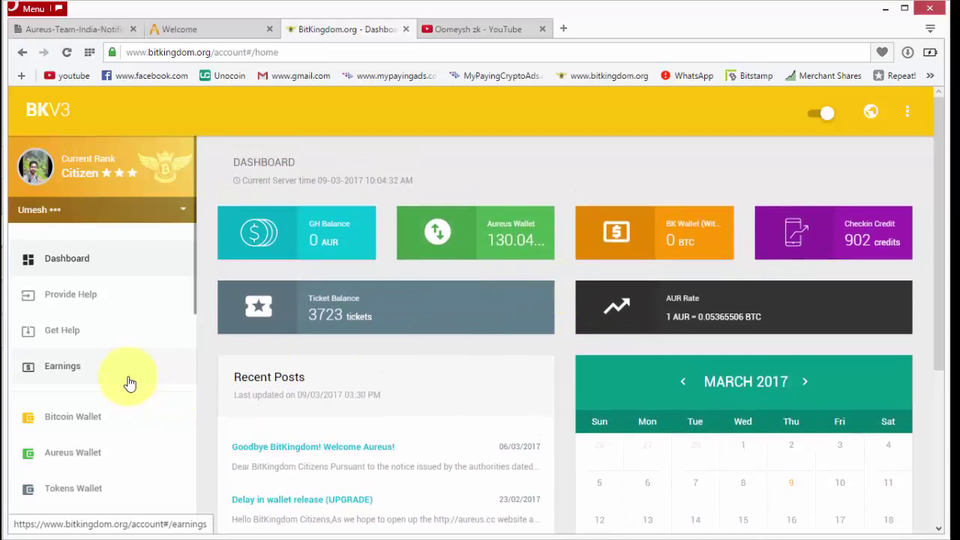
click(210, 35)
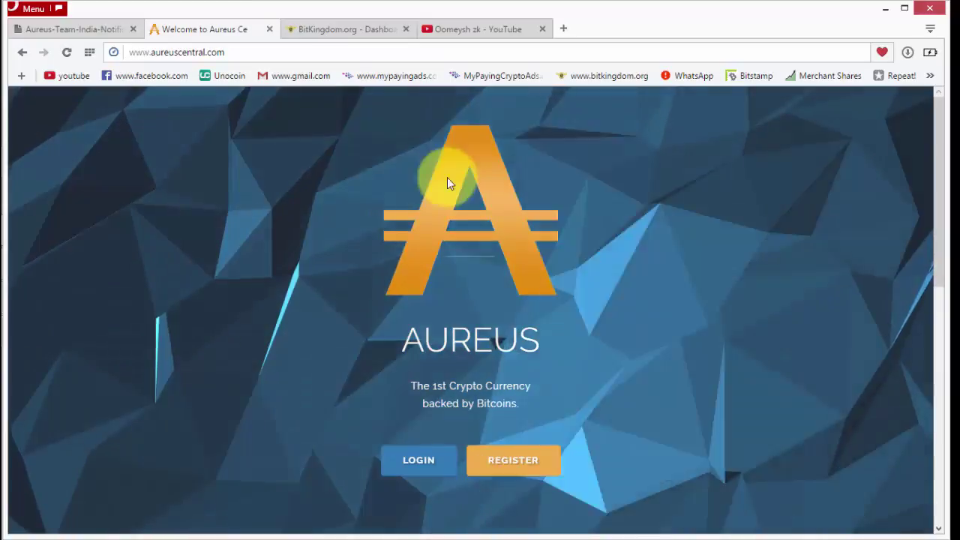
Switch to the Aureus-Team-India-Notifications.pdf tab
click(108, 30)
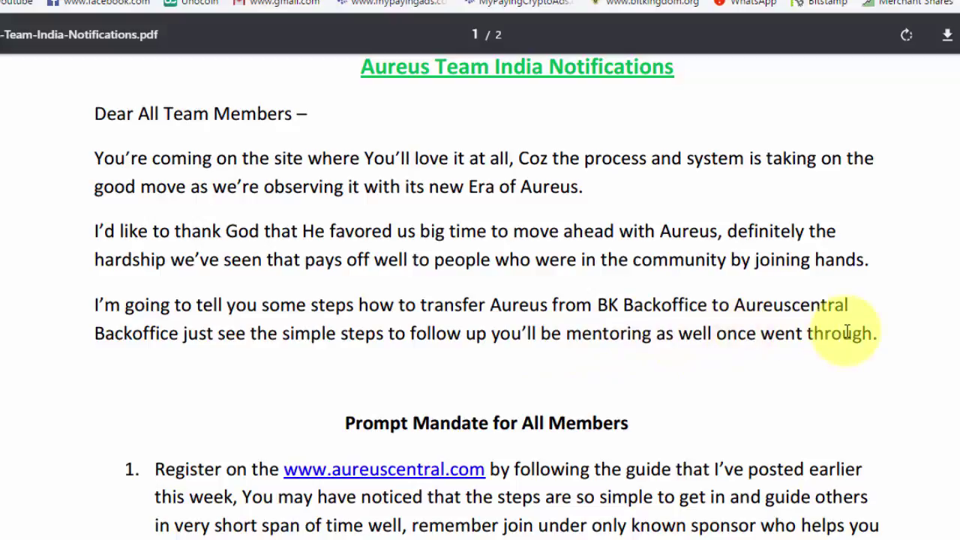
Scroll to the Prompt Mandate for All Members list and highlight key phrases of step 1
scroll(846, 332, down, 4)
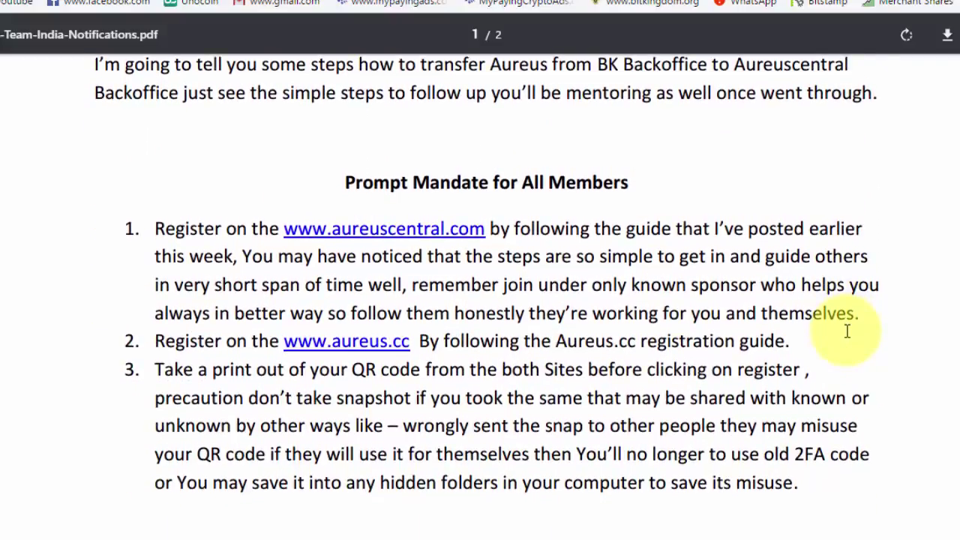
scroll(846, 331, down, 1)
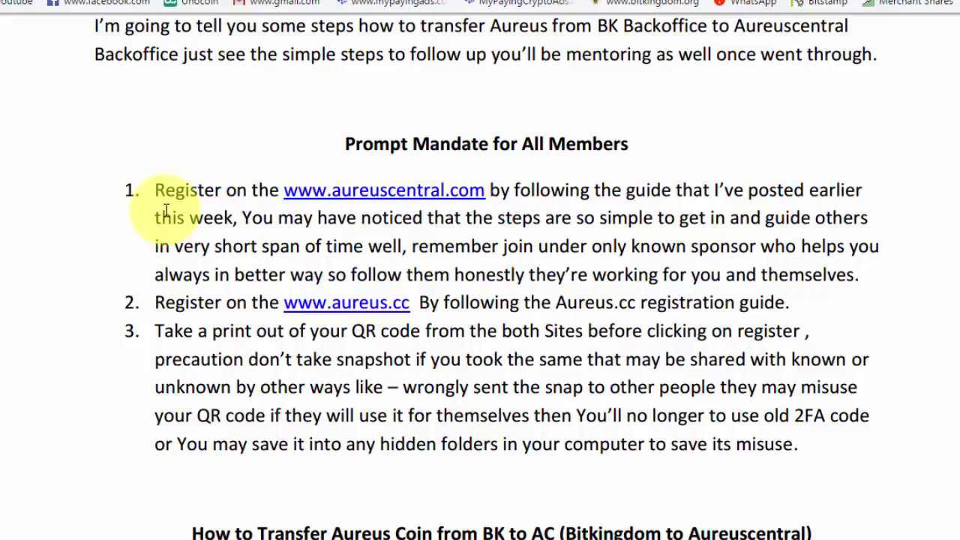
drag(158, 191, 543, 188)
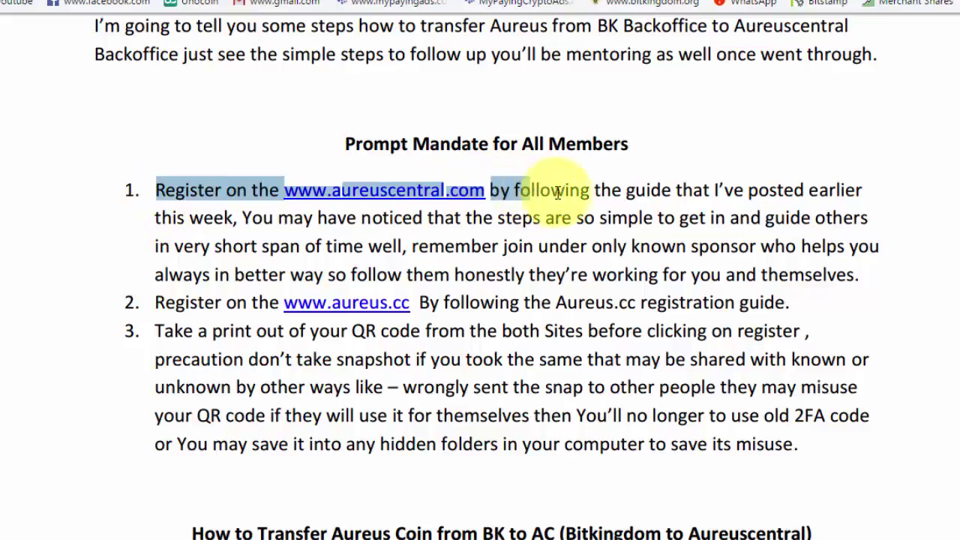
click(546, 189)
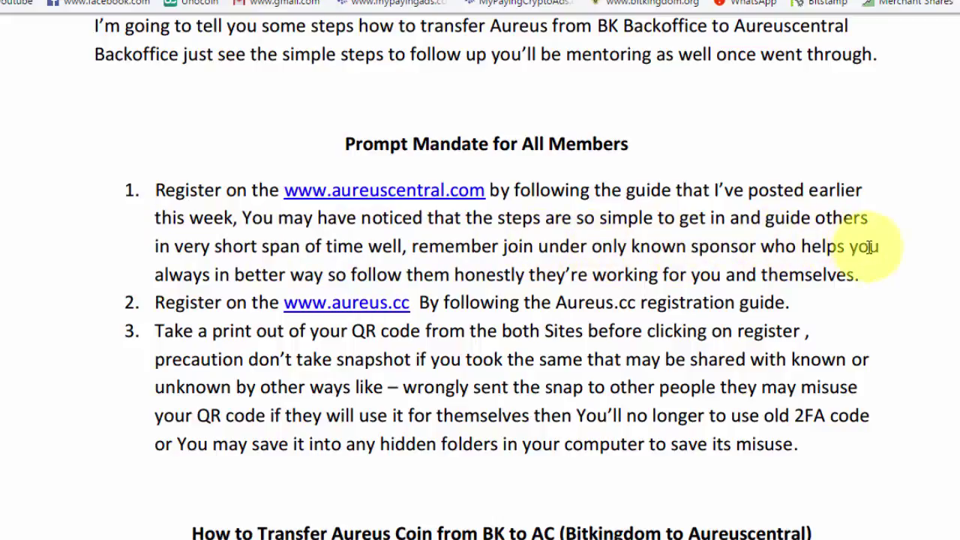
drag(802, 246, 880, 246)
drag(170, 274, 860, 275)
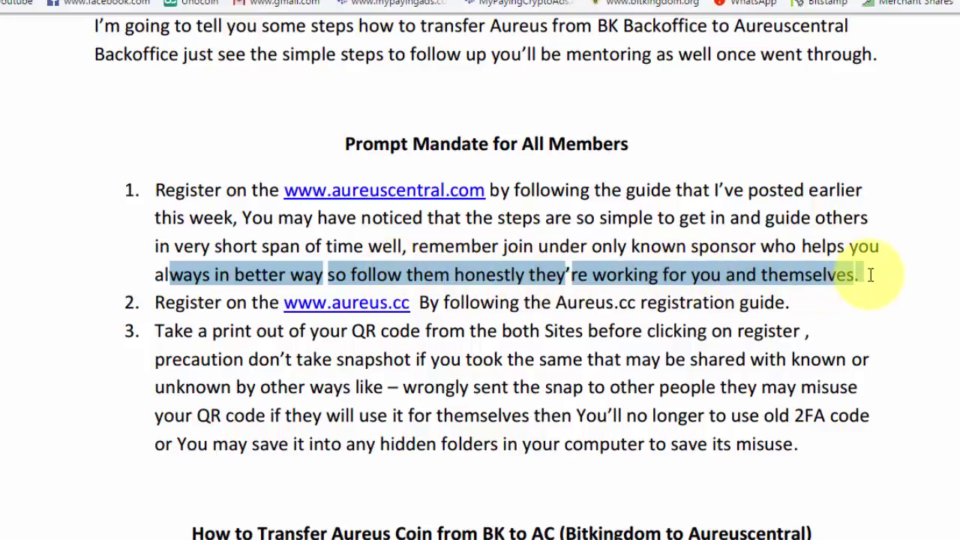
click(870, 274)
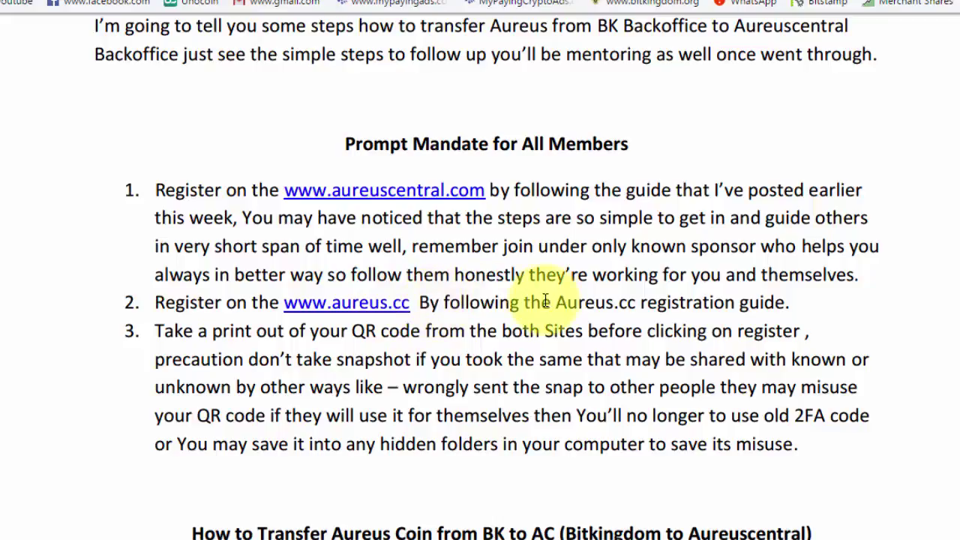
drag(545, 300, 821, 304)
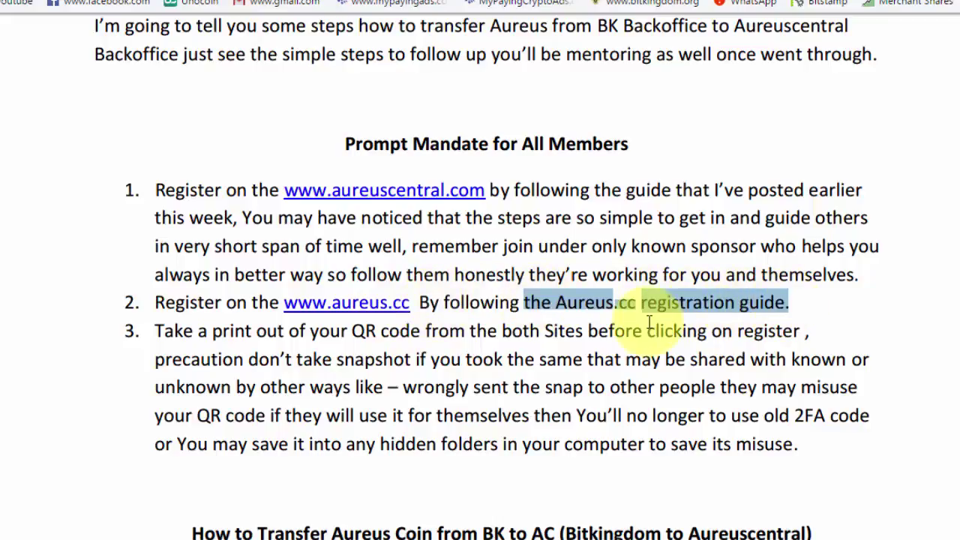
click(139, 331)
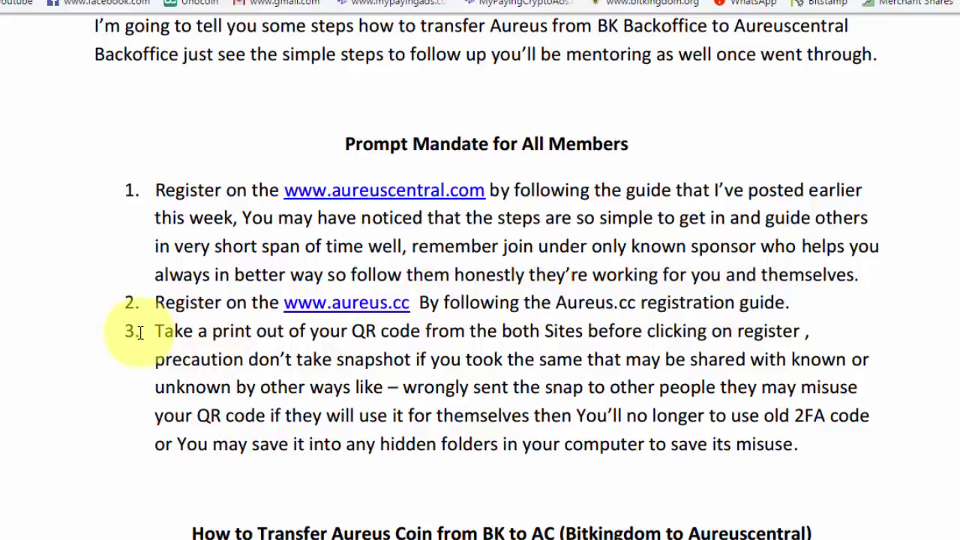
drag(183, 332, 814, 333)
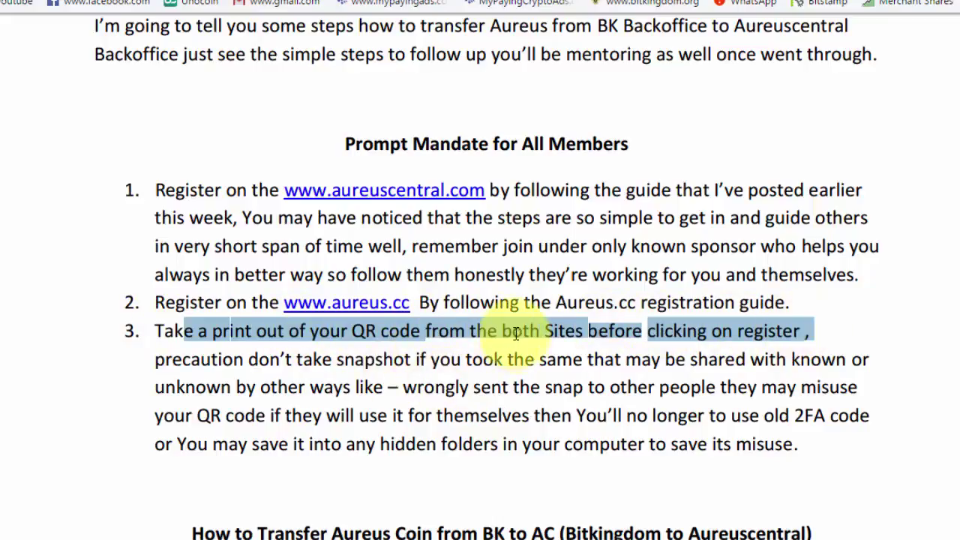
drag(501, 333, 584, 333)
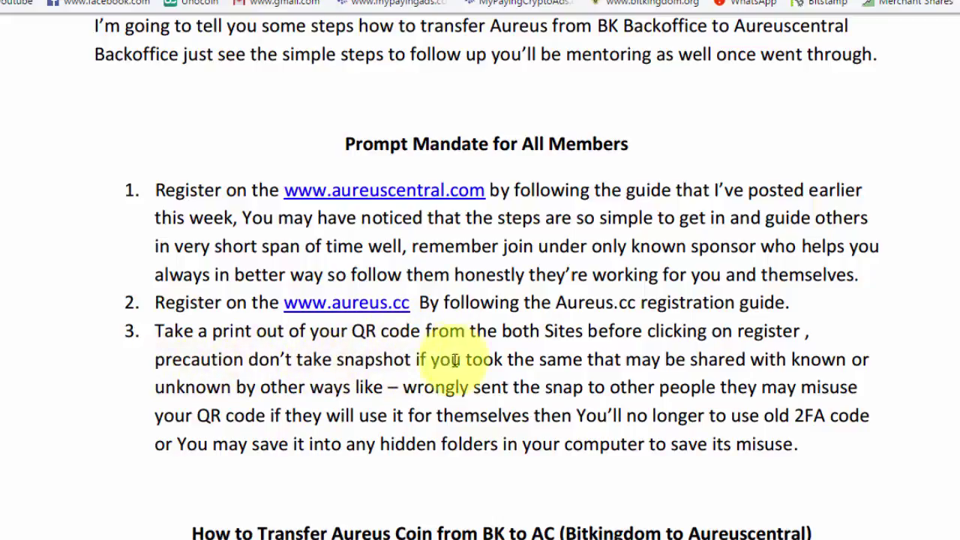
drag(430, 363, 844, 360)
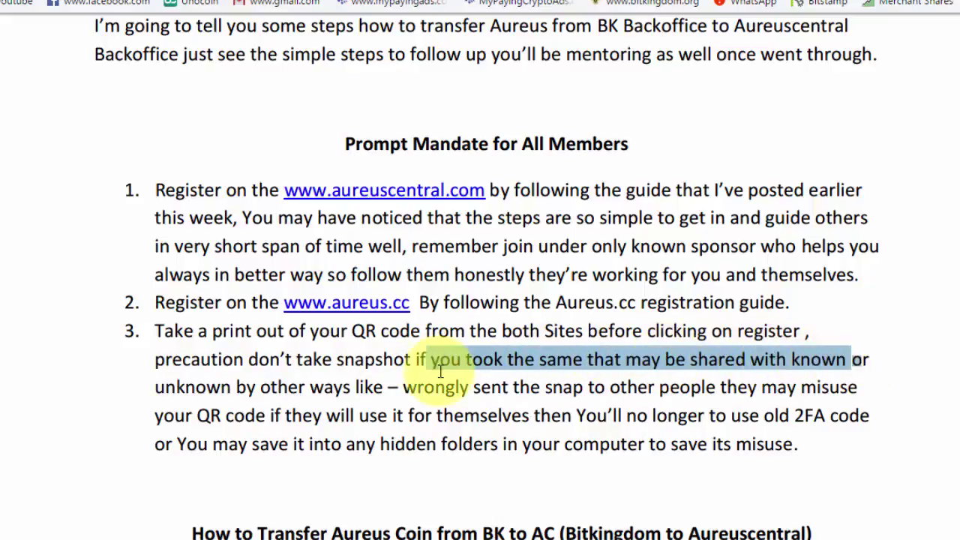
drag(261, 387, 857, 386)
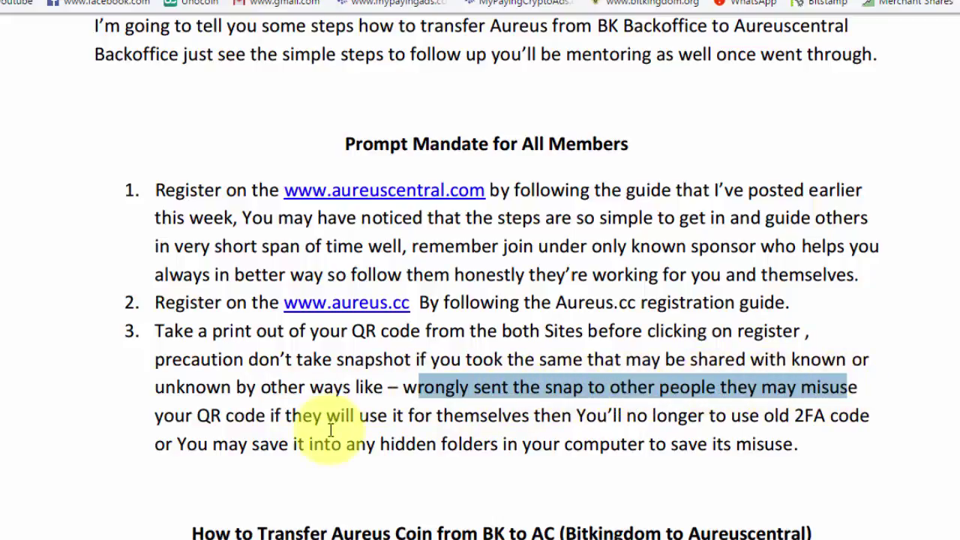
drag(197, 415, 871, 417)
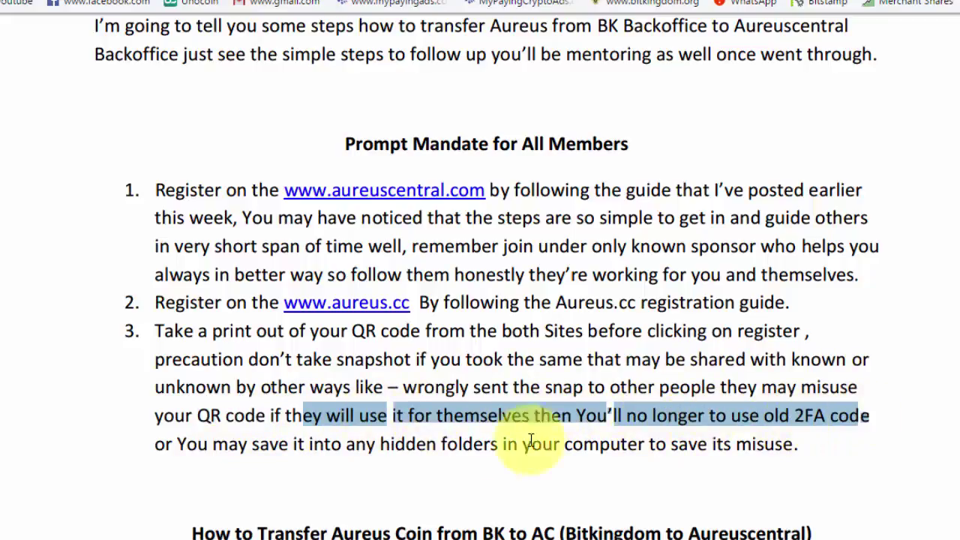
drag(169, 448, 788, 443)
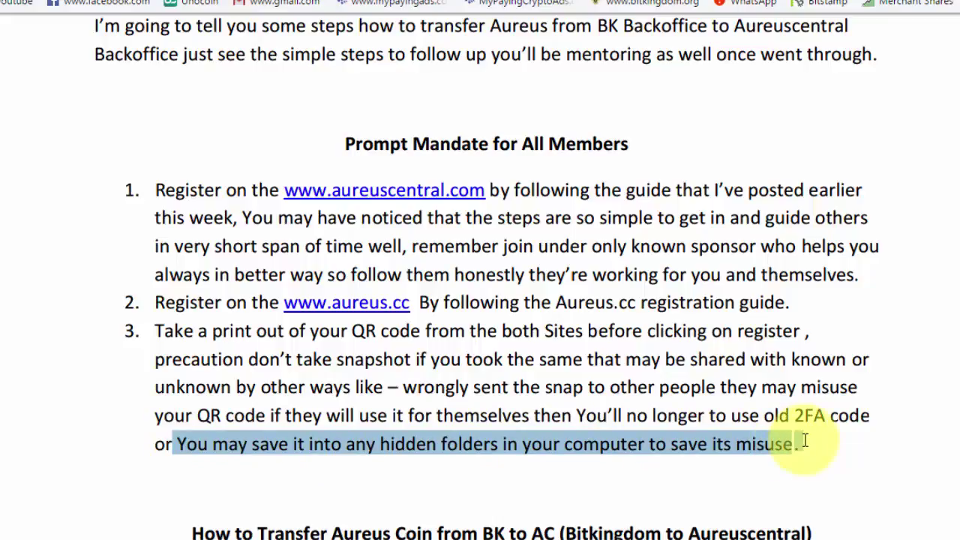
click(833, 453)
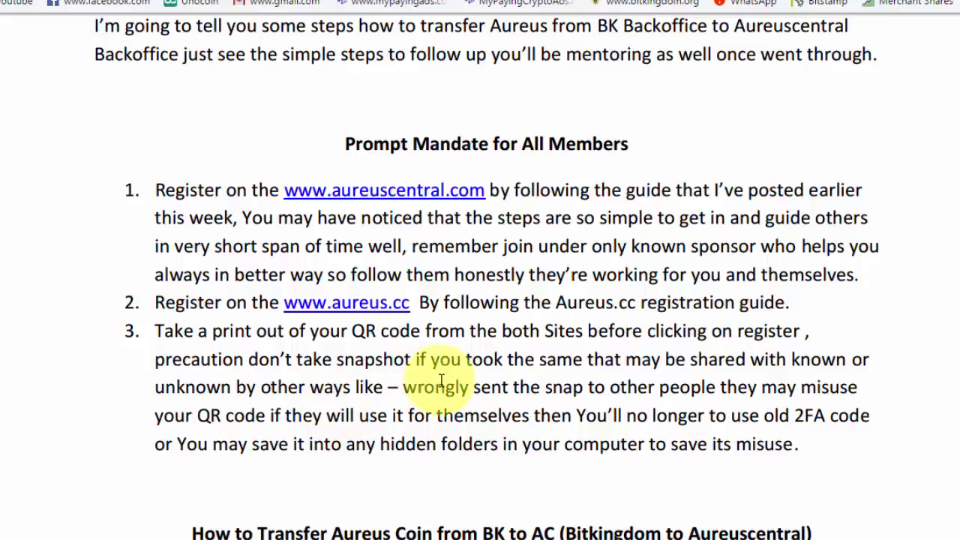
scroll(441, 381, down, 1)
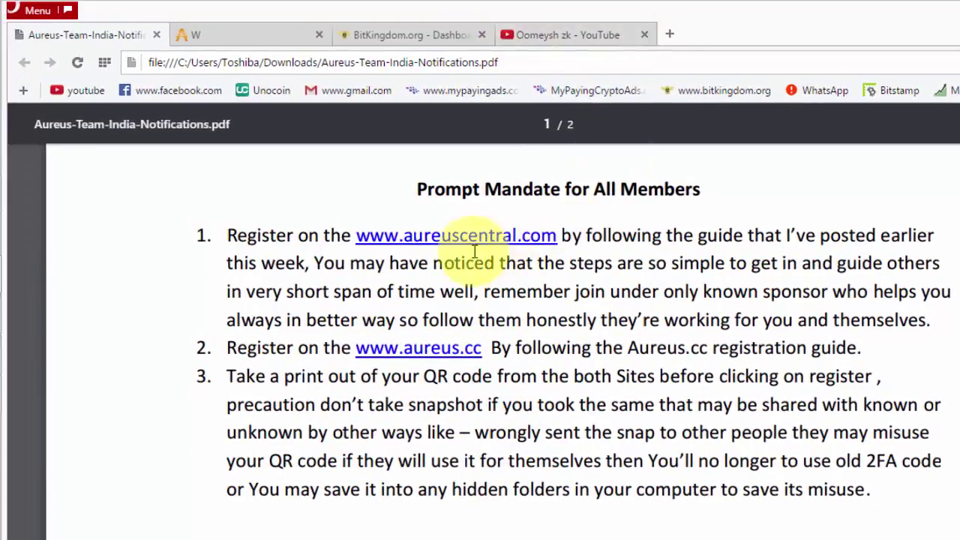
Open the Bitkingdom INDIA (Hindi) playlist from the YouTube channel's Playlists
click(555, 35)
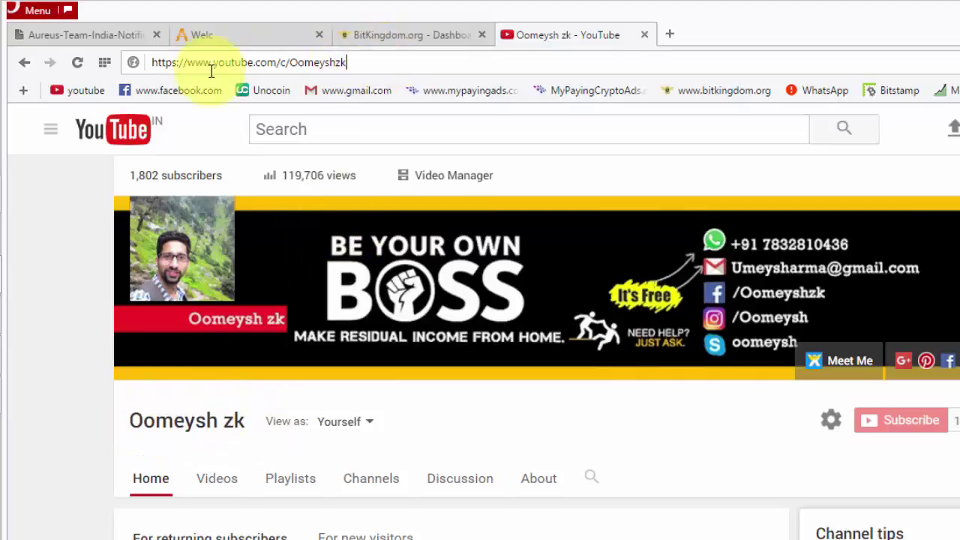
click(159, 65)
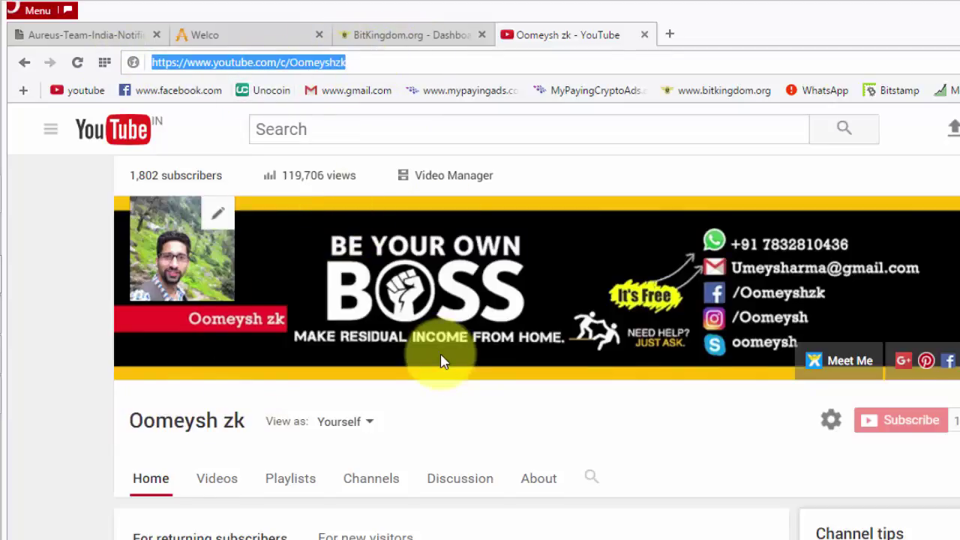
scroll(443, 362, down, 1)
click(289, 409)
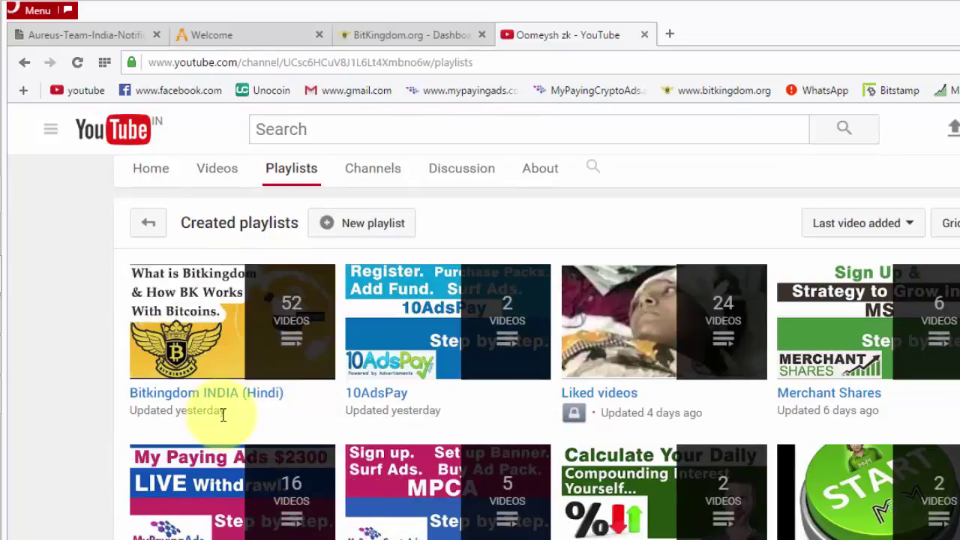
click(265, 400)
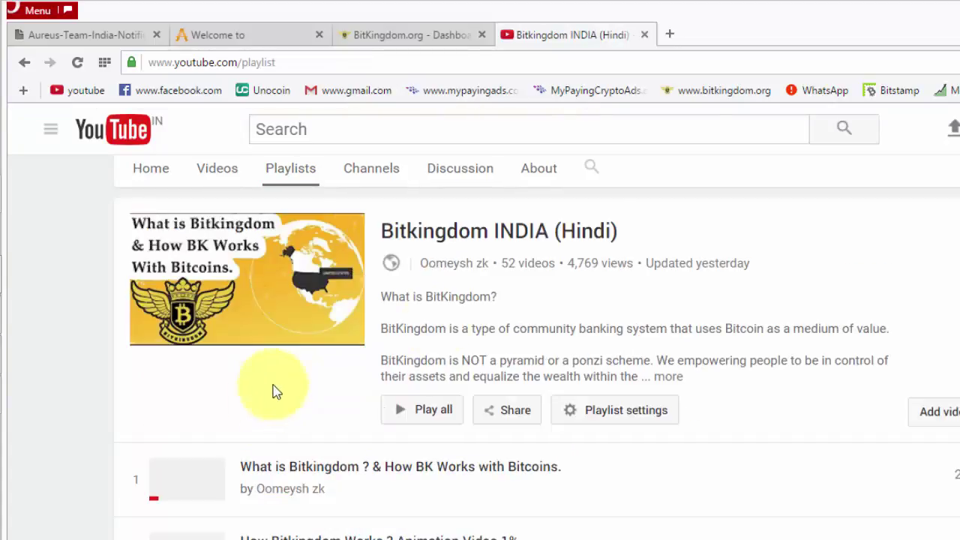
Scroll through the playlist to its end and select its full web address
scroll(510, 381, down, 8)
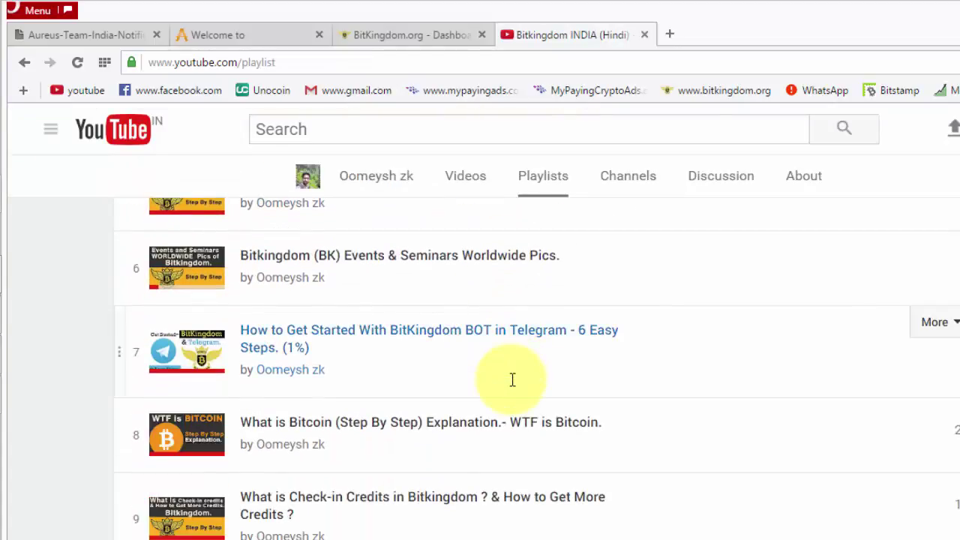
scroll(512, 380, down, 10)
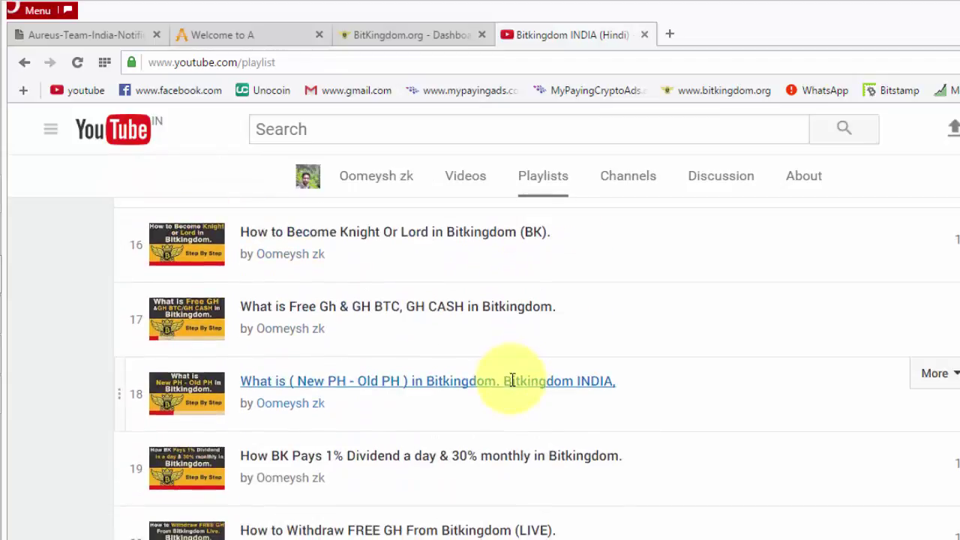
scroll(512, 381, down, 15)
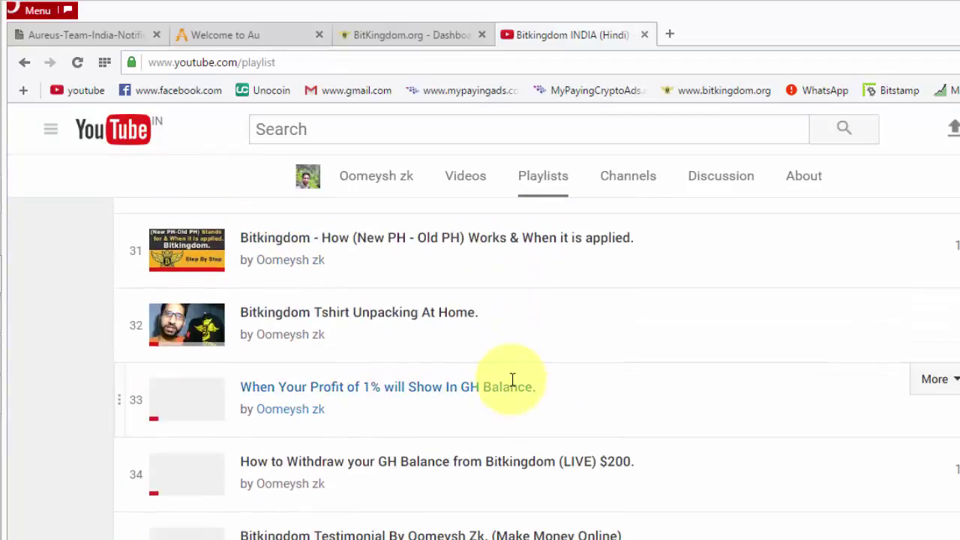
scroll(512, 380, down, 14)
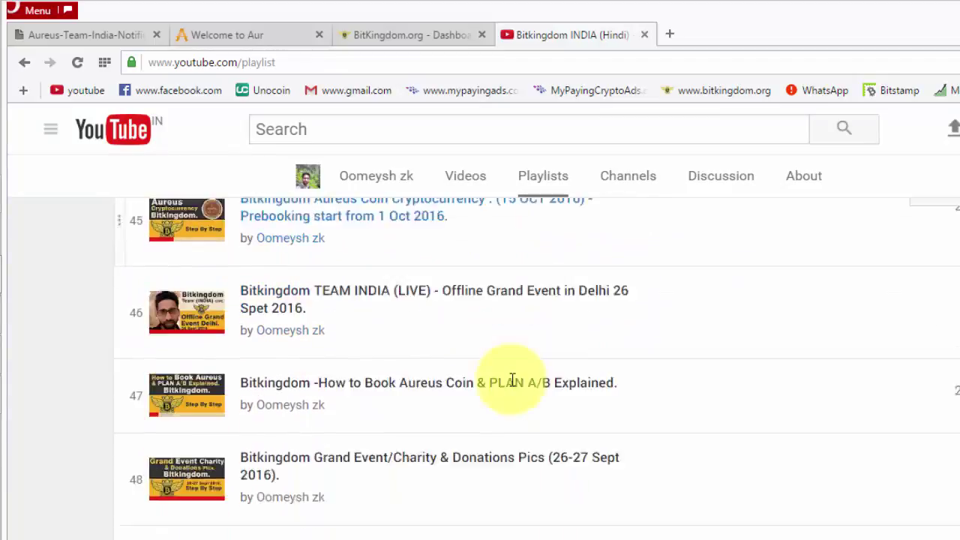
scroll(512, 380, down, 5)
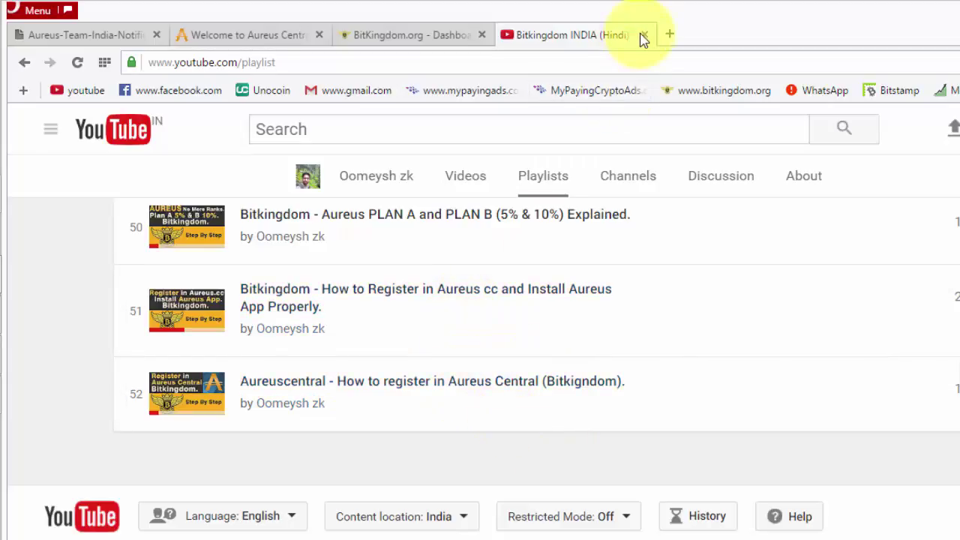
click(447, 62)
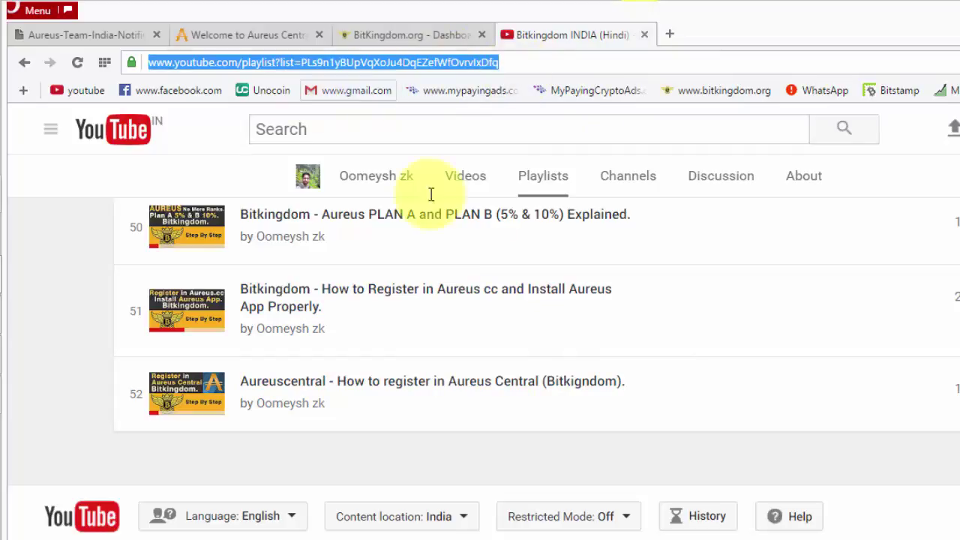
scroll(536, 386, up, 20)
scroll(547, 396, up, 1)
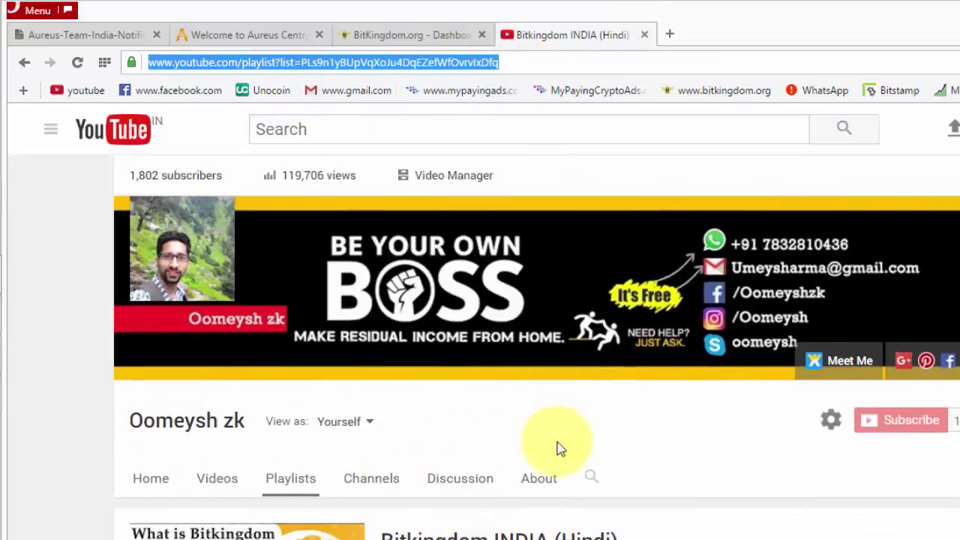
click(530, 61)
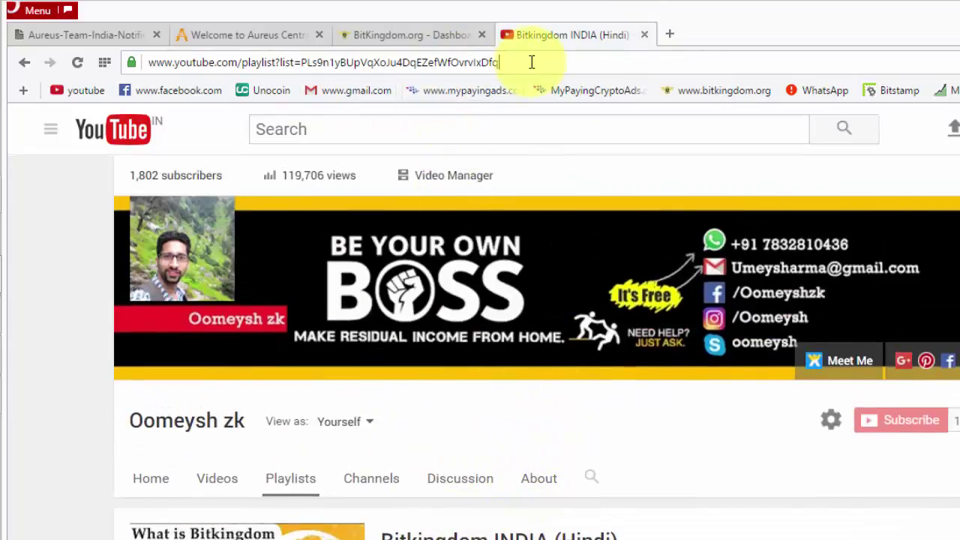
drag(529, 61, 193, 75)
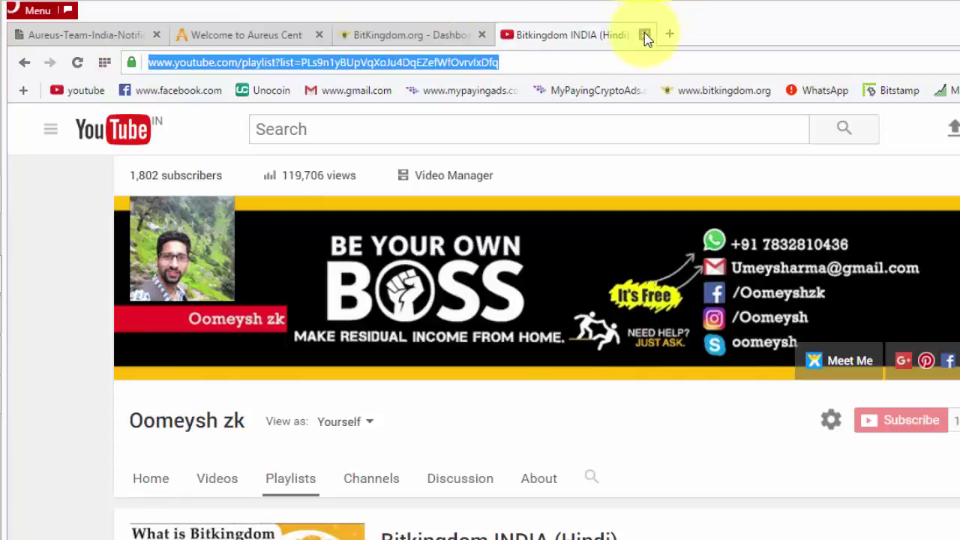
Close the YouTube playlist tab and return to the notifications PDF
click(644, 35)
click(245, 34)
click(84, 36)
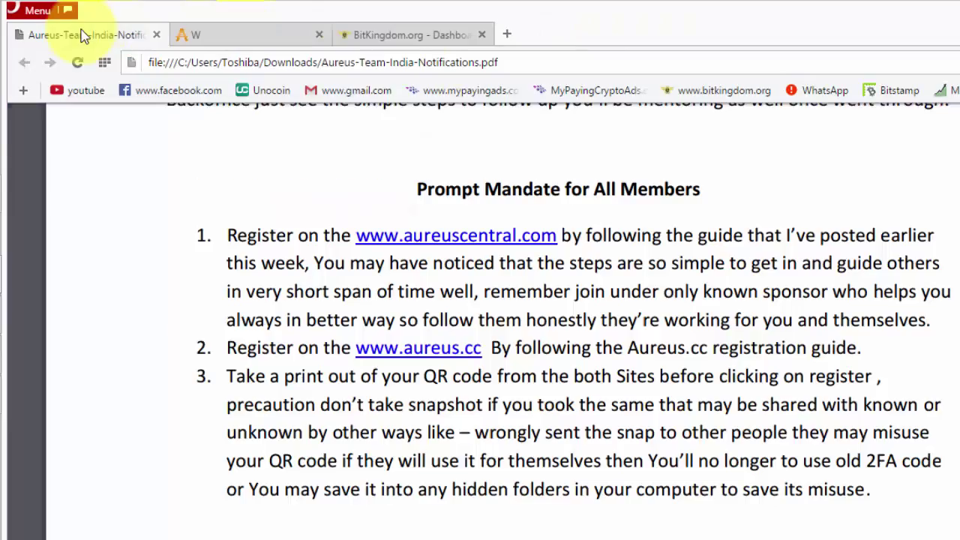
Scroll to the 'How to Transfer Aureus Coin from BK to AC' heading and highlight it
scroll(619, 461, down, 4)
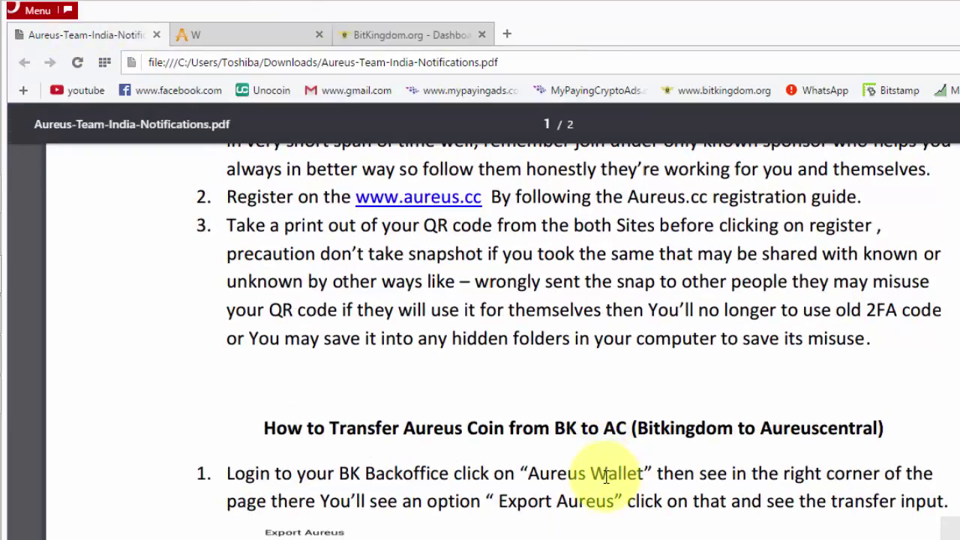
scroll(571, 461, down, 3)
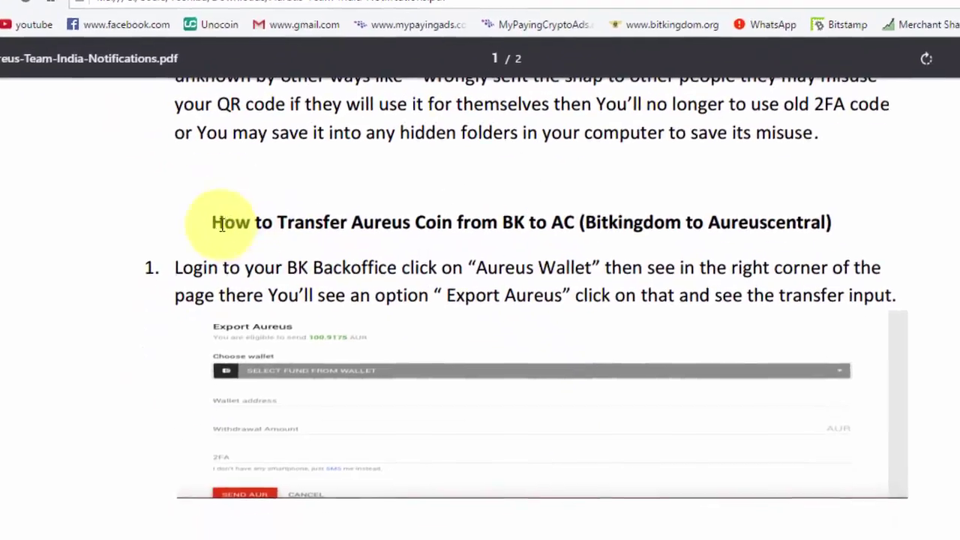
drag(264, 288, 481, 286)
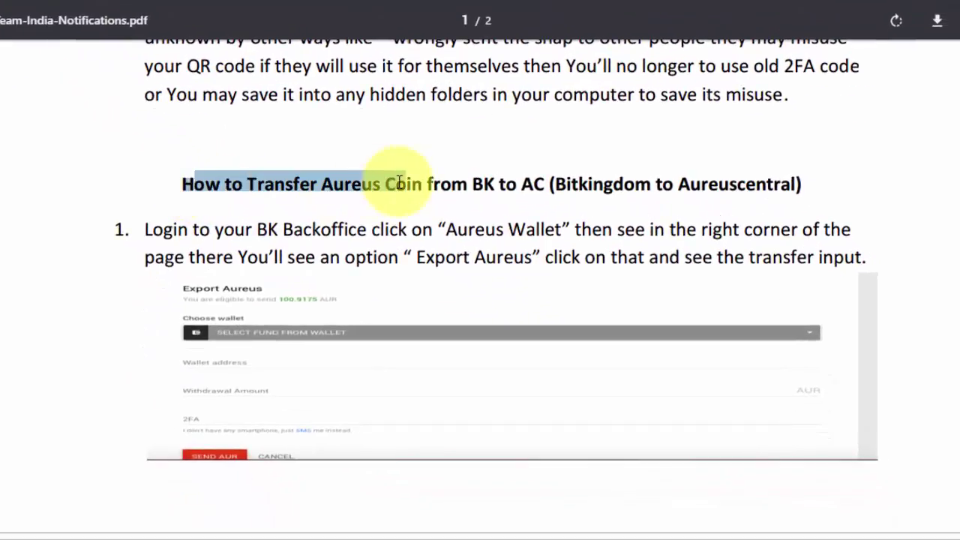
drag(400, 181, 815, 172)
click(825, 184)
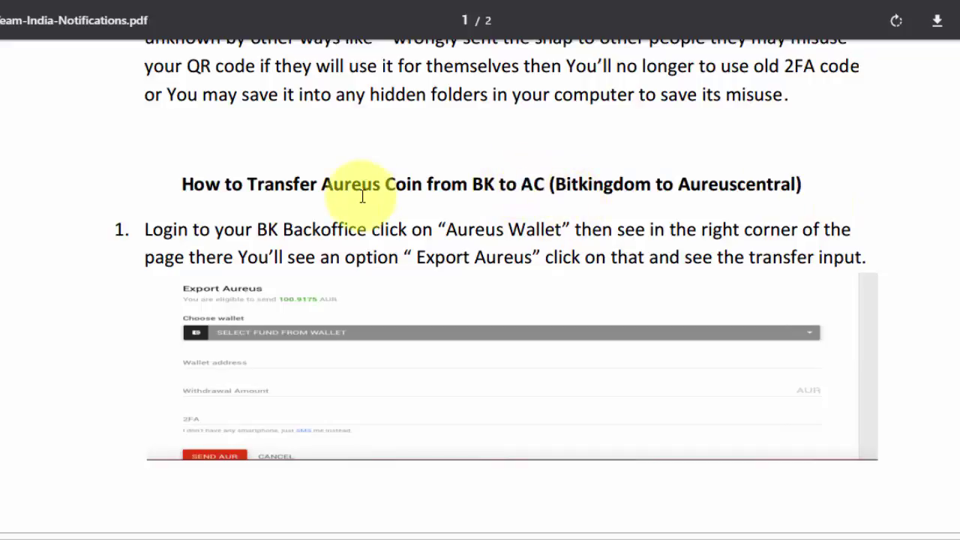
Zoom in on the Export Aureus screenshot and pan it to the right
scroll(315, 199, down, 1)
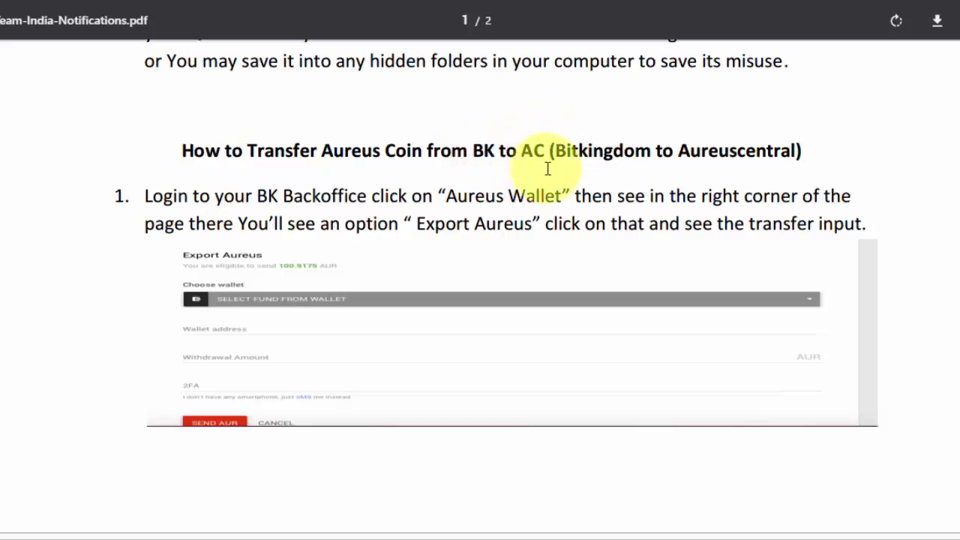
click(959, 434)
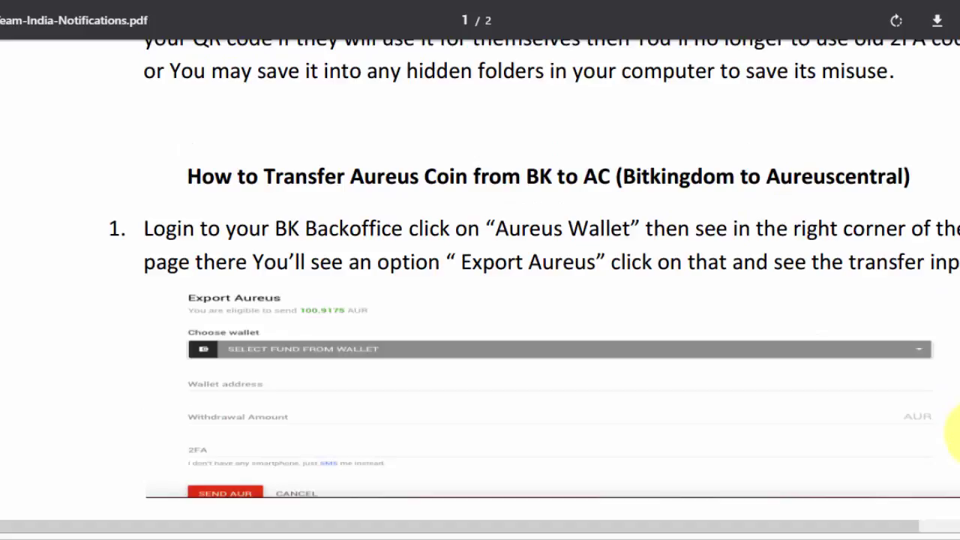
drag(863, 531, 954, 531)
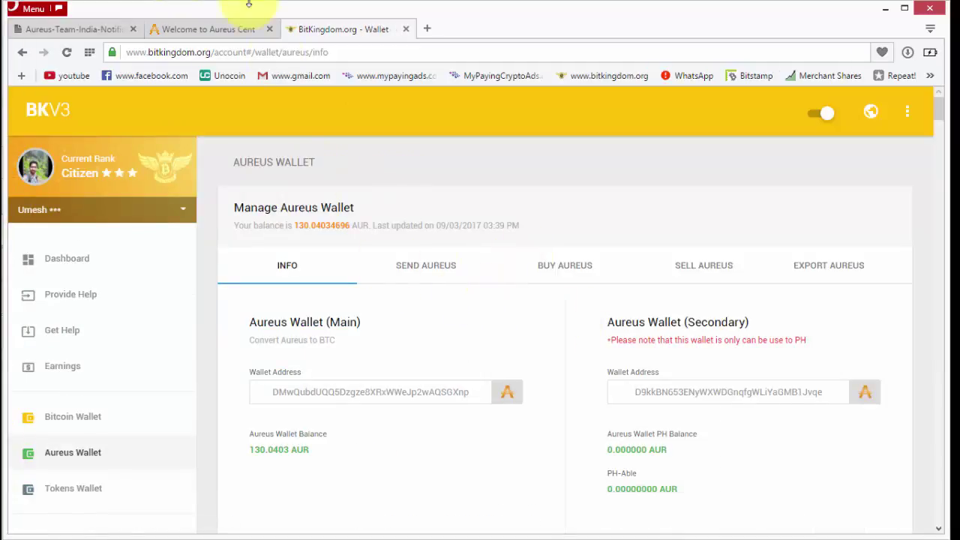
Move the notifications PDF tab after the Aureus tab and highlight the Export Aureus directions
click(166, 28)
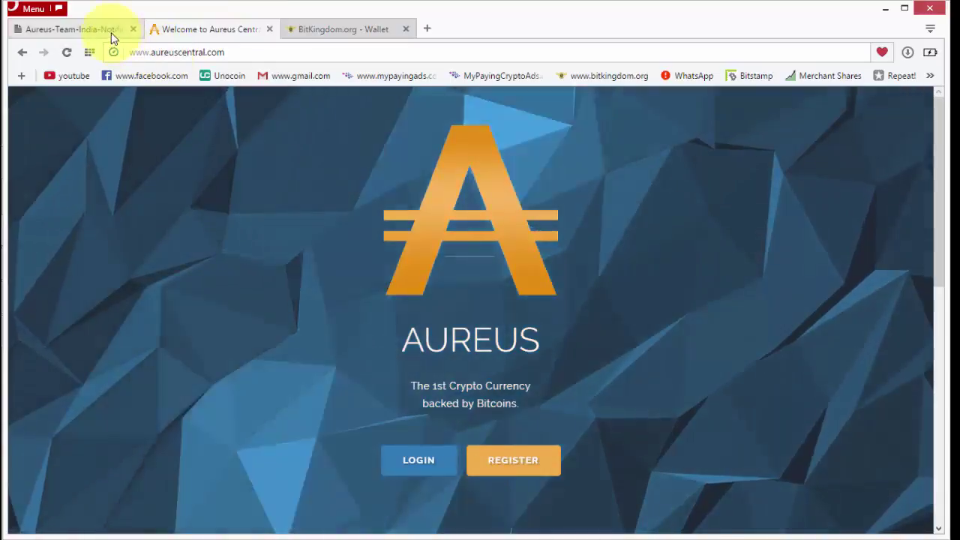
drag(107, 30, 192, 30)
click(32, 31)
click(182, 30)
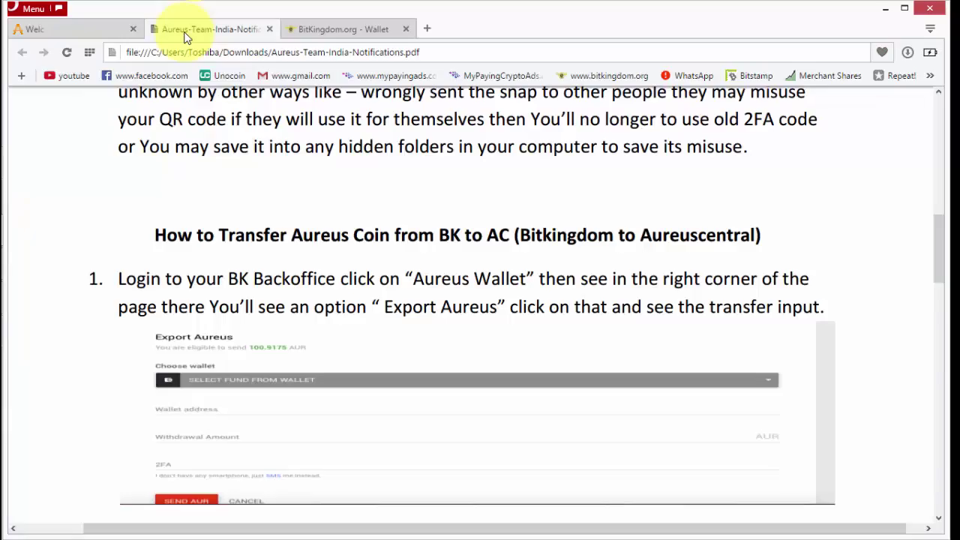
drag(579, 279, 807, 279)
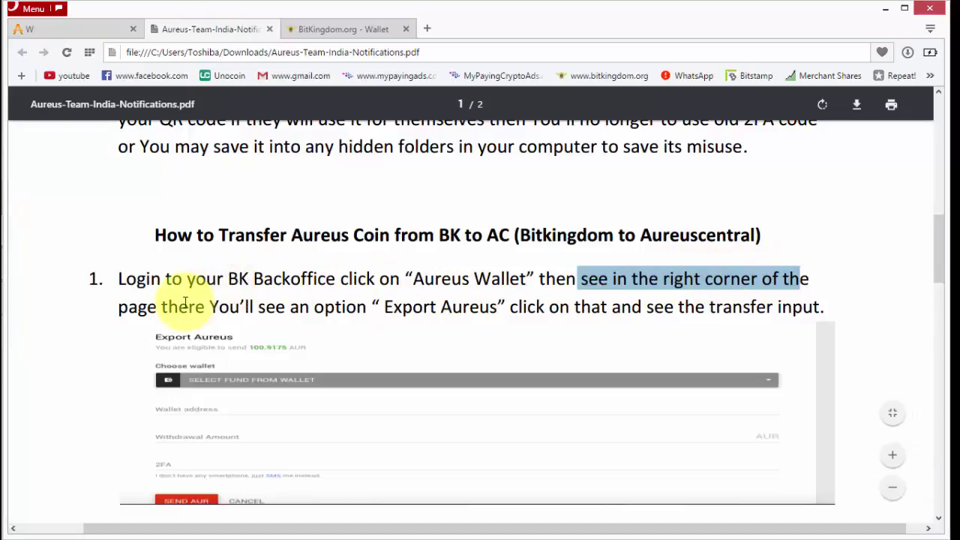
drag(178, 306, 501, 312)
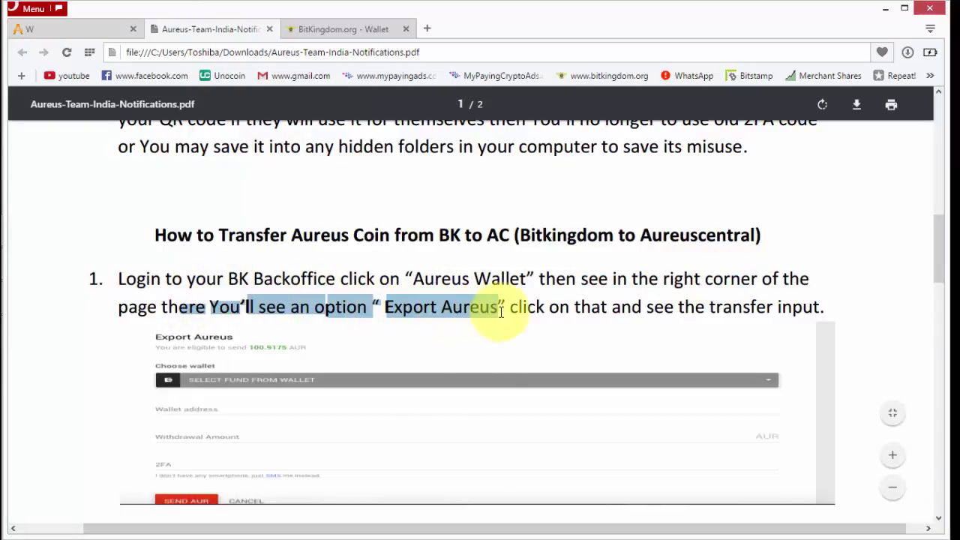
Open BitKingdom's Export Aureus form, cross-checking the Export Aureus step in the PDF
click(368, 30)
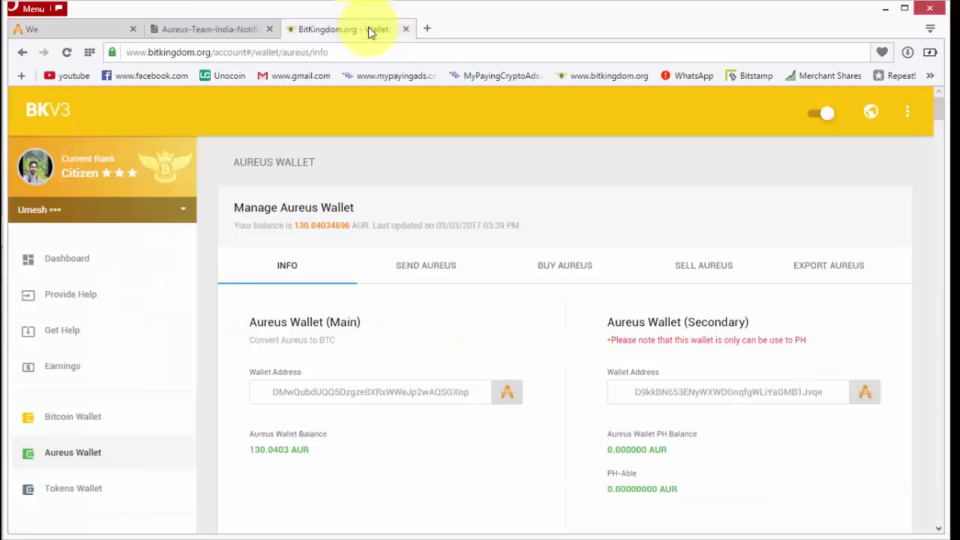
click(829, 267)
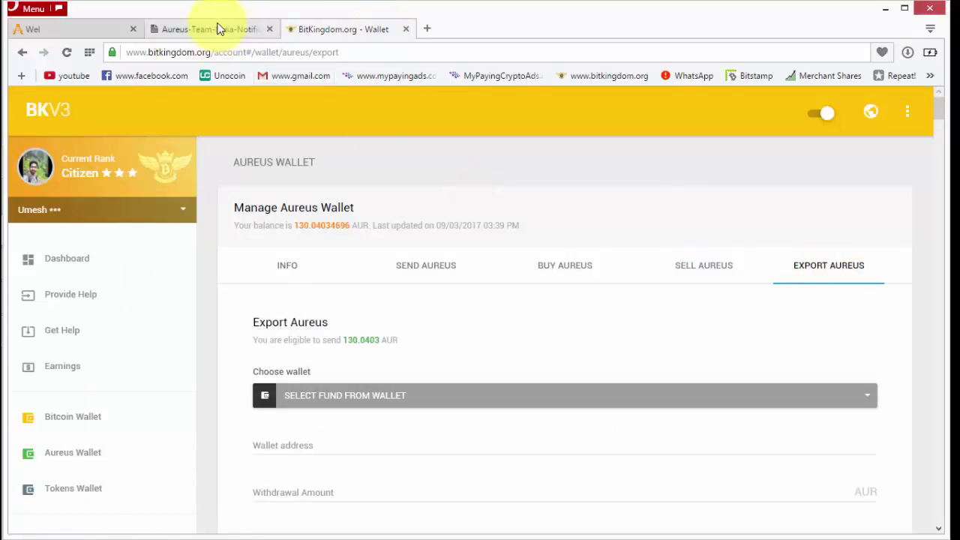
click(225, 28)
click(525, 307)
drag(525, 308, 840, 302)
click(861, 306)
scroll(861, 305, down, 2)
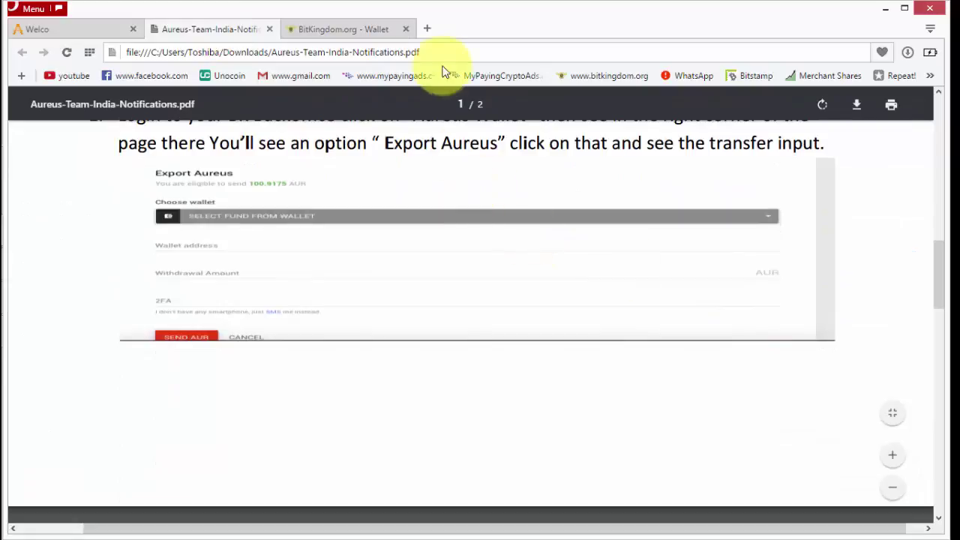
click(359, 26)
scroll(540, 263, down, 1)
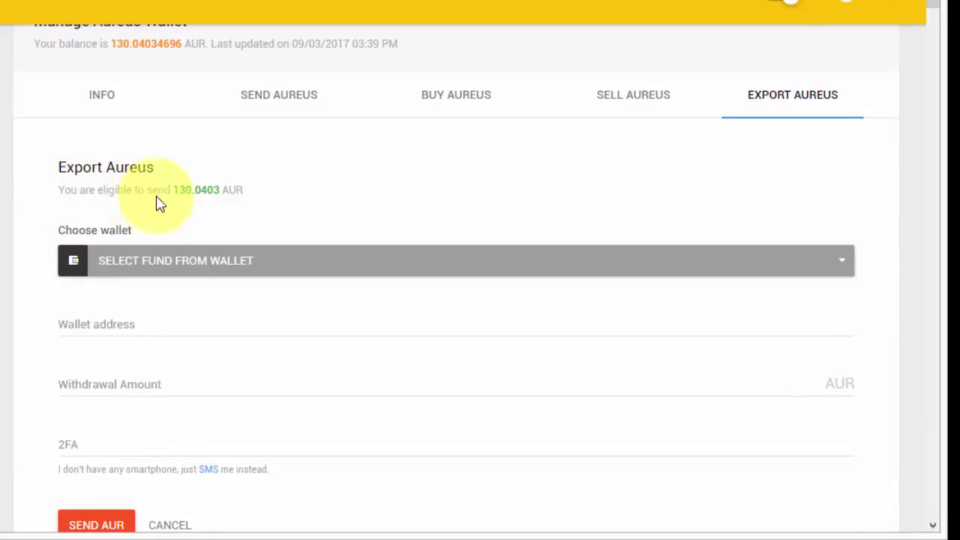
Choose Aureus Main as the source wallet and enter a 130.0403 withdrawal amount
scroll(173, 263, down, 1)
scroll(173, 263, down, 2)
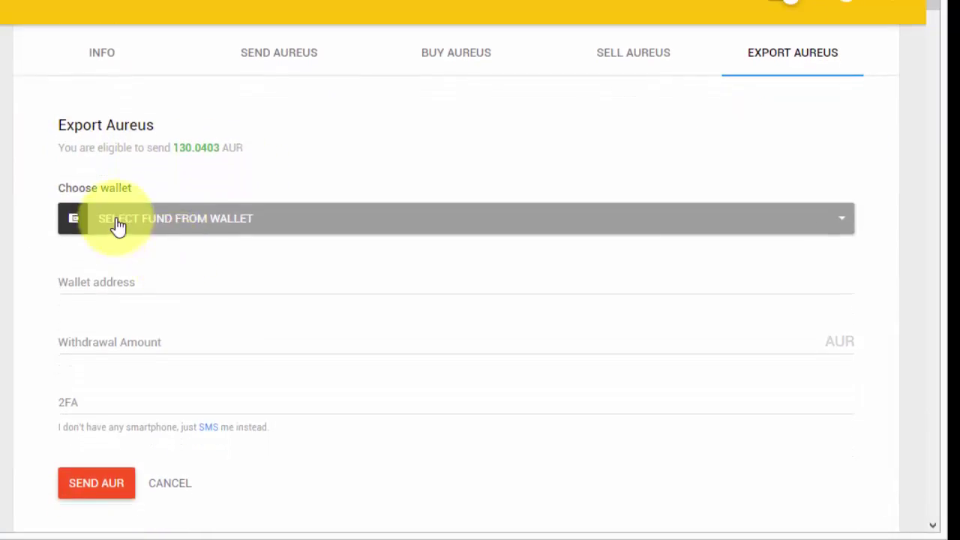
click(240, 227)
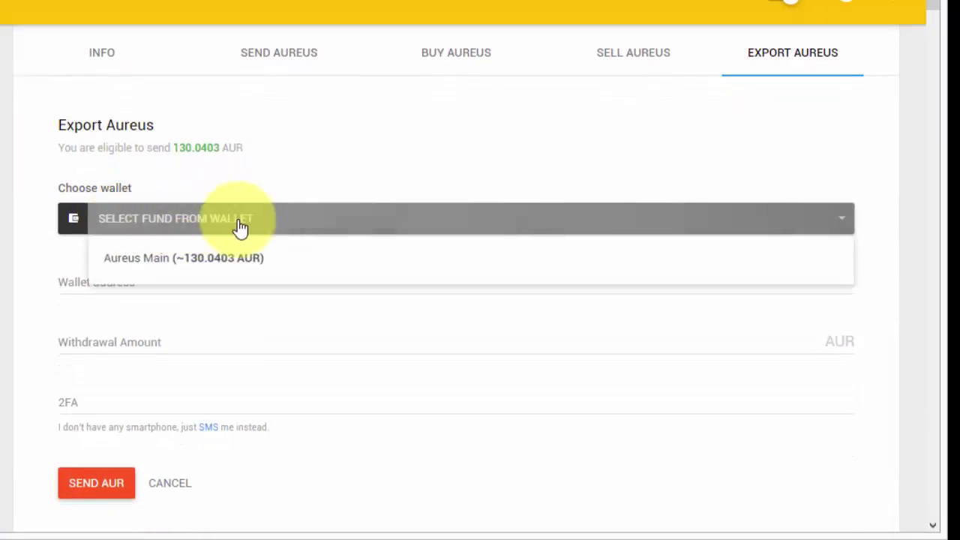
click(160, 263)
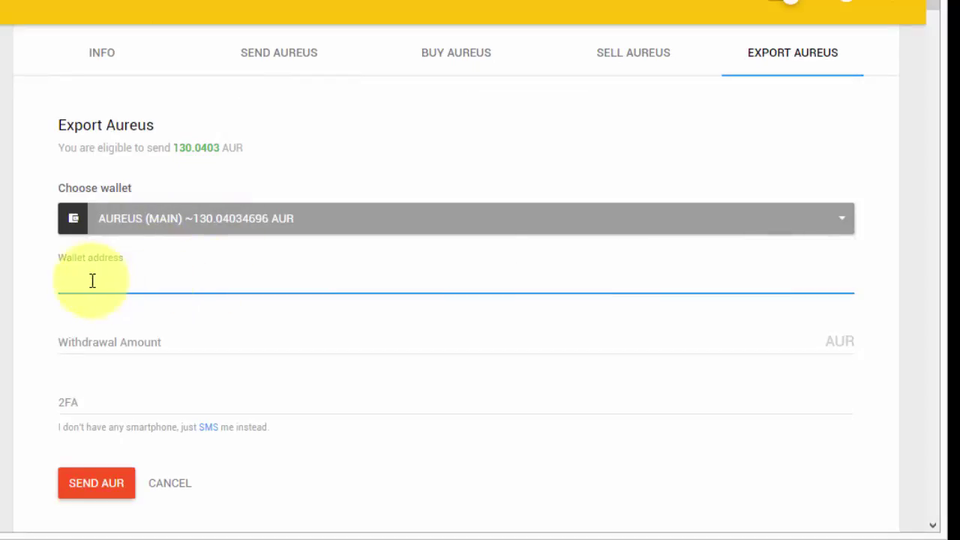
click(102, 345)
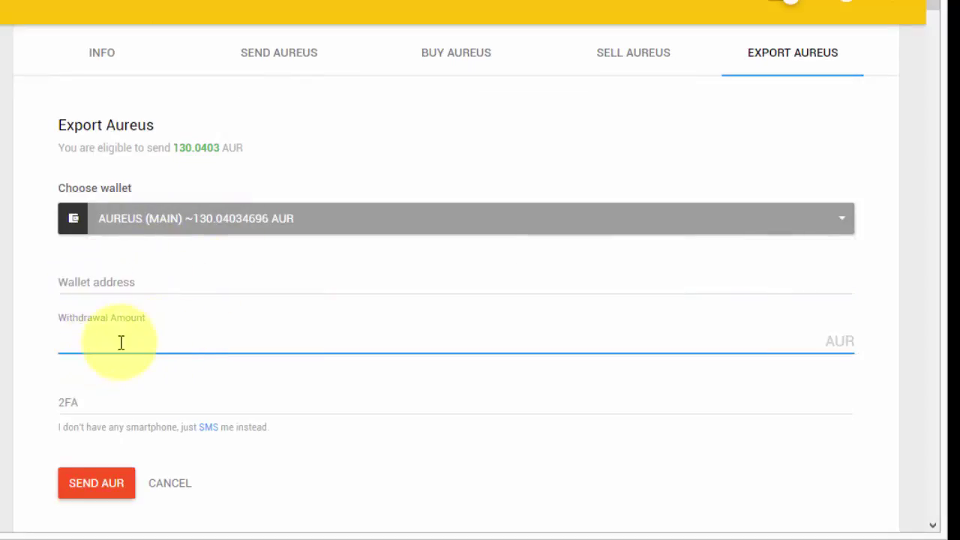
click(86, 407)
click(100, 342)
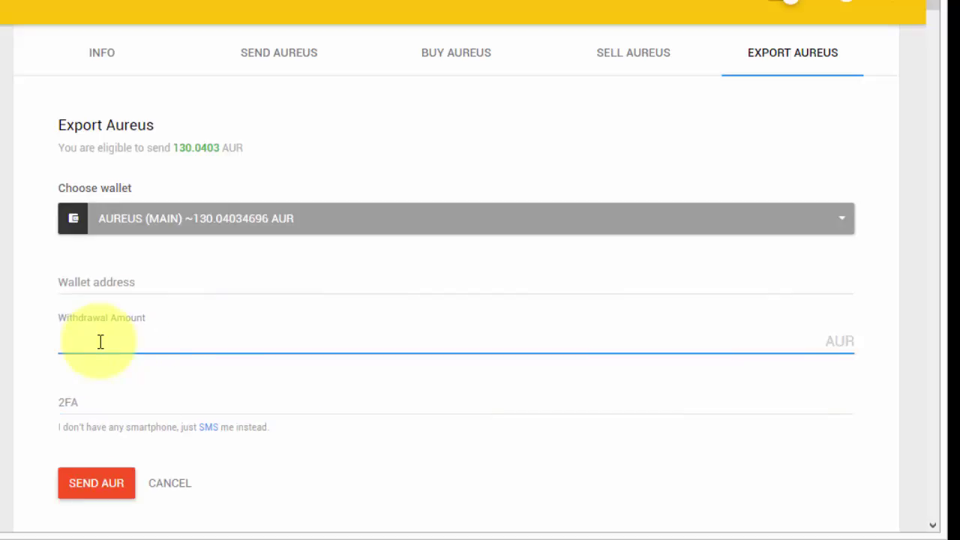
text(130.0403)
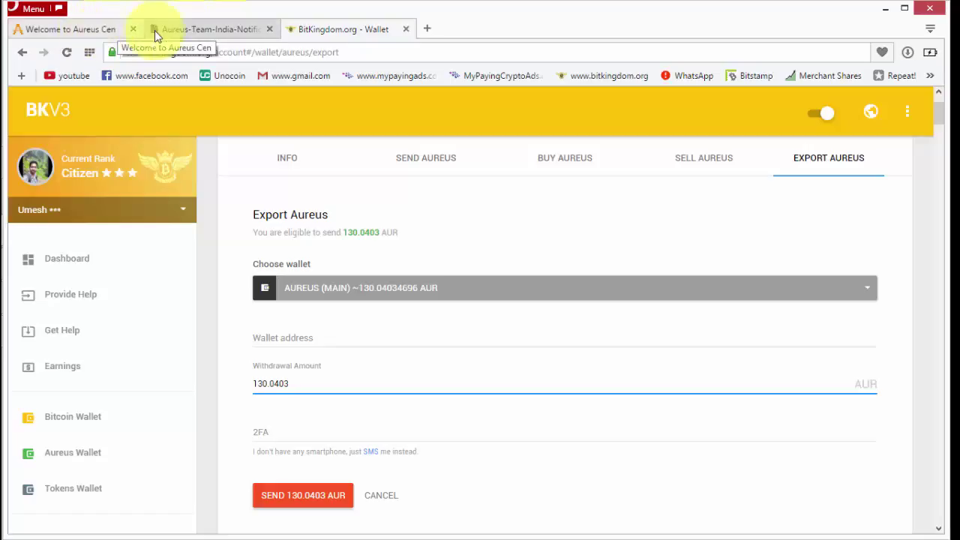
click(198, 31)
scroll(373, 294, down, 7)
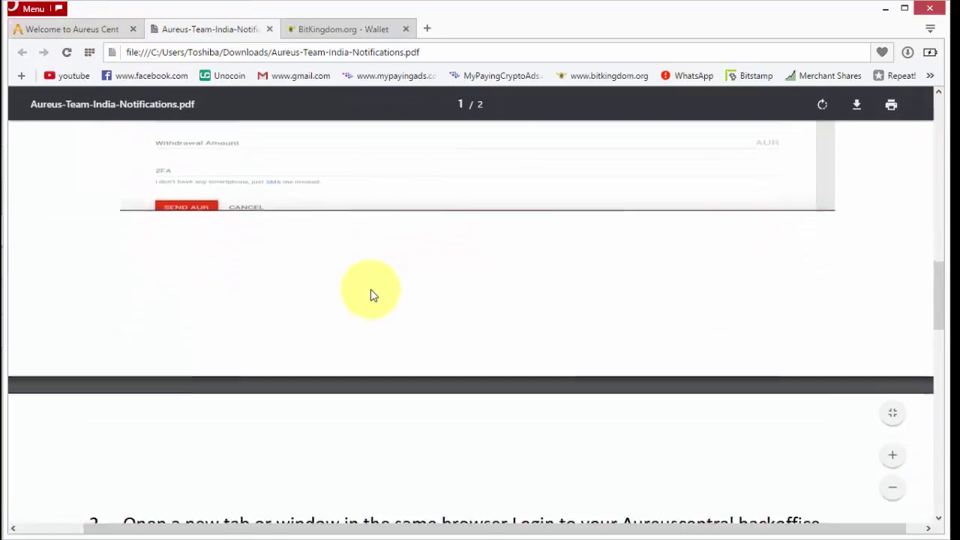
scroll(373, 295, down, 1)
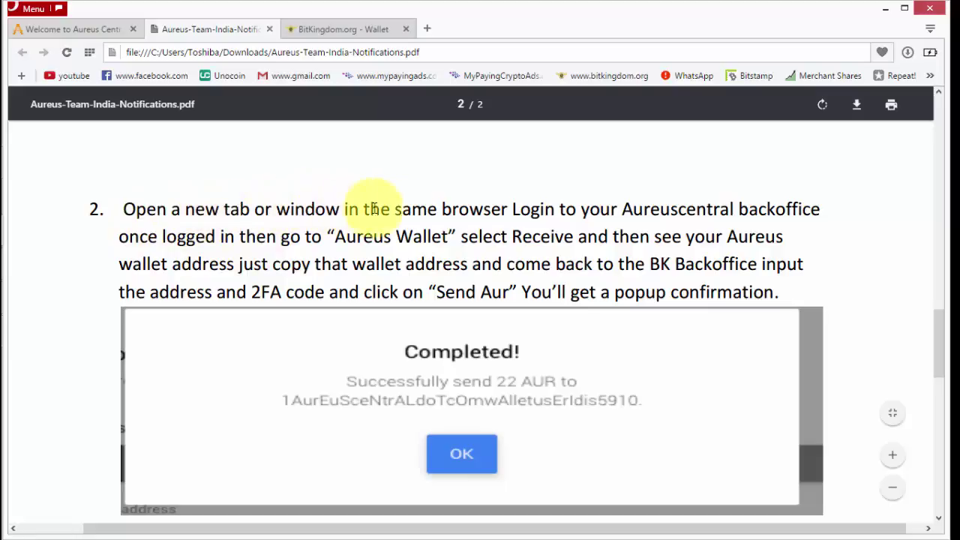
drag(612, 209, 797, 209)
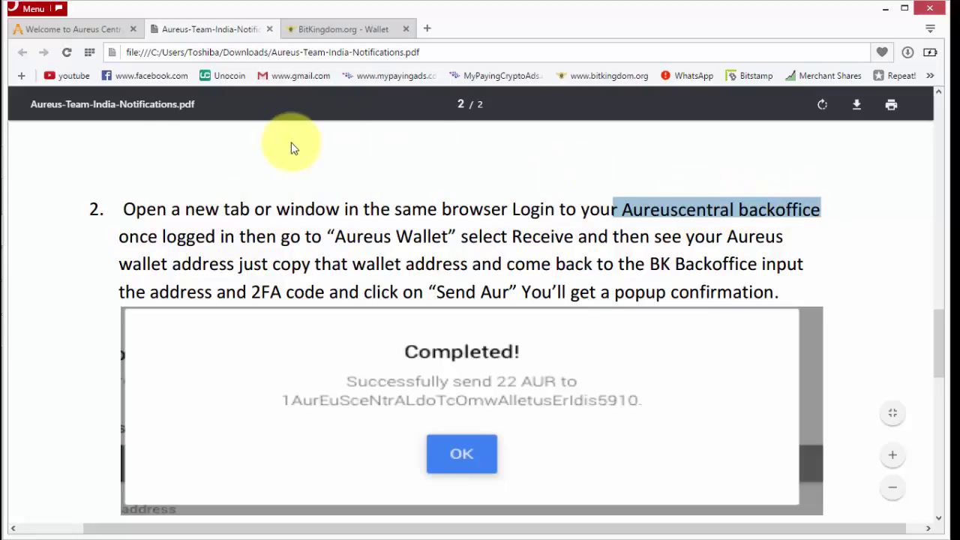
click(96, 29)
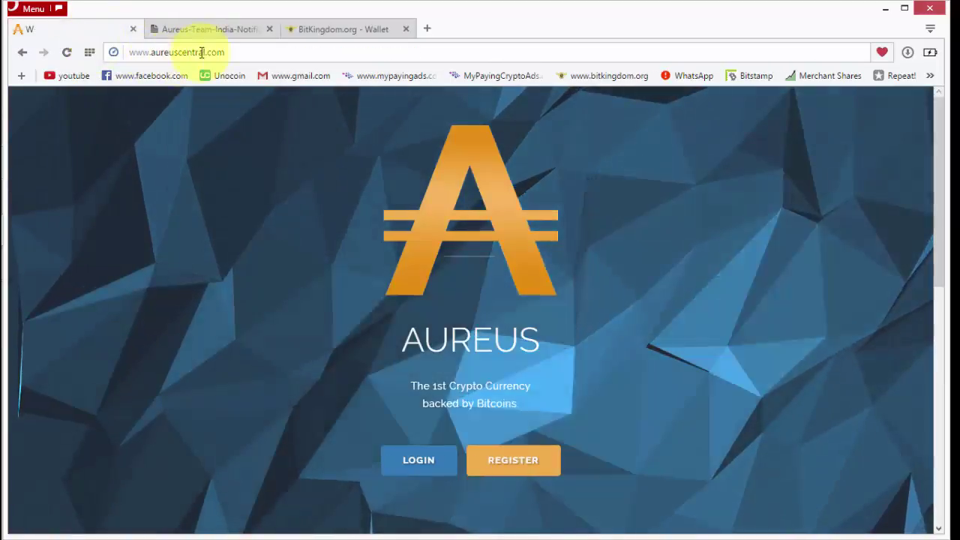
drag(192, 51, 124, 51)
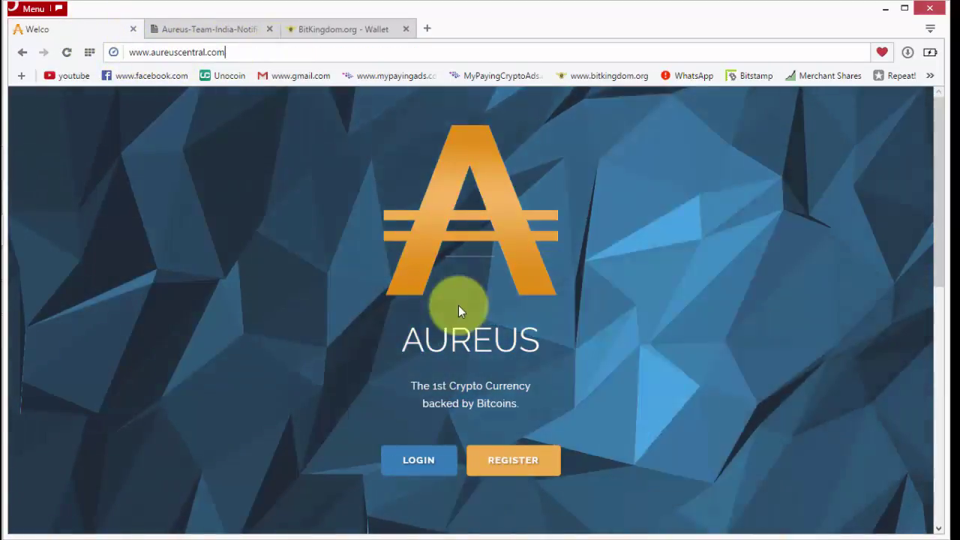
Log in to Aureus Central with the saved username, the account password and the Authy 2FA code
click(420, 461)
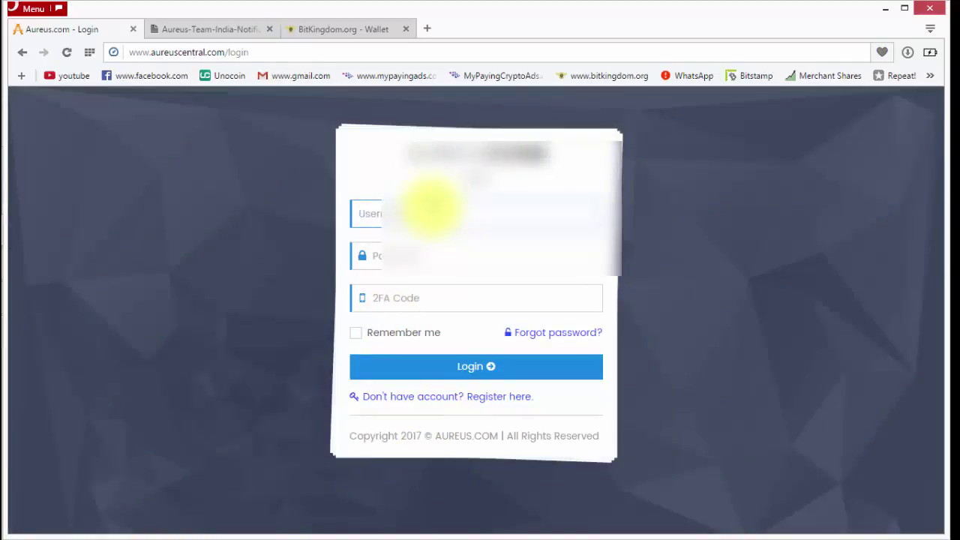
click(430, 214)
text(ume)
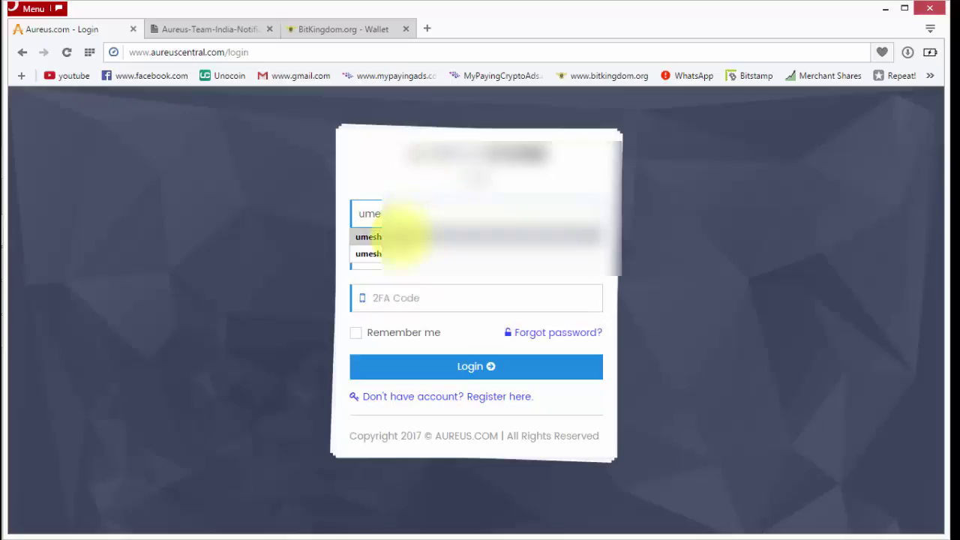
click(394, 254)
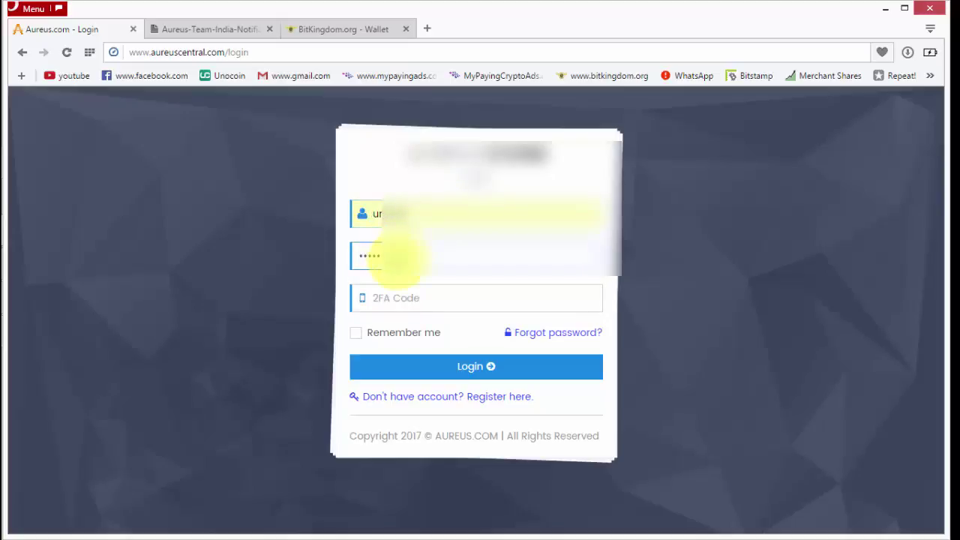
click(403, 298)
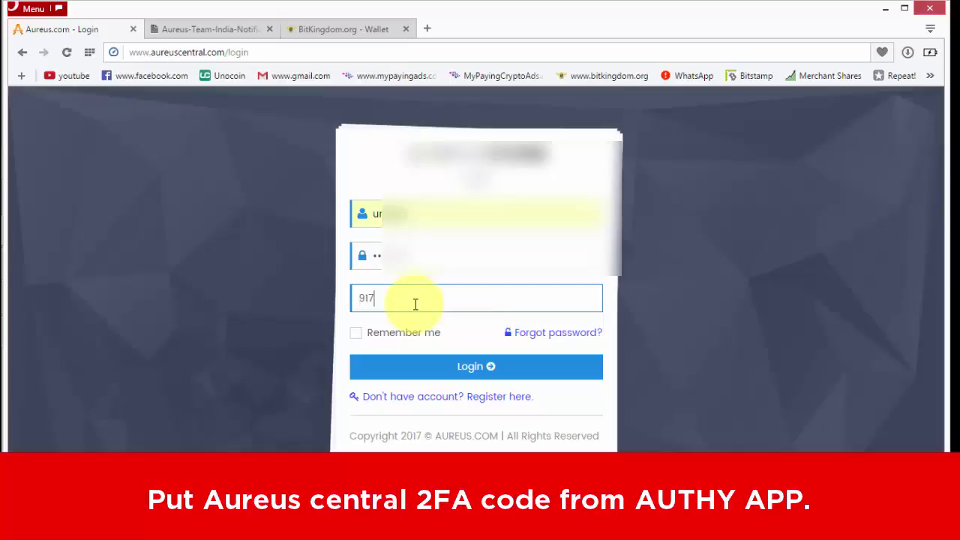
click(455, 370)
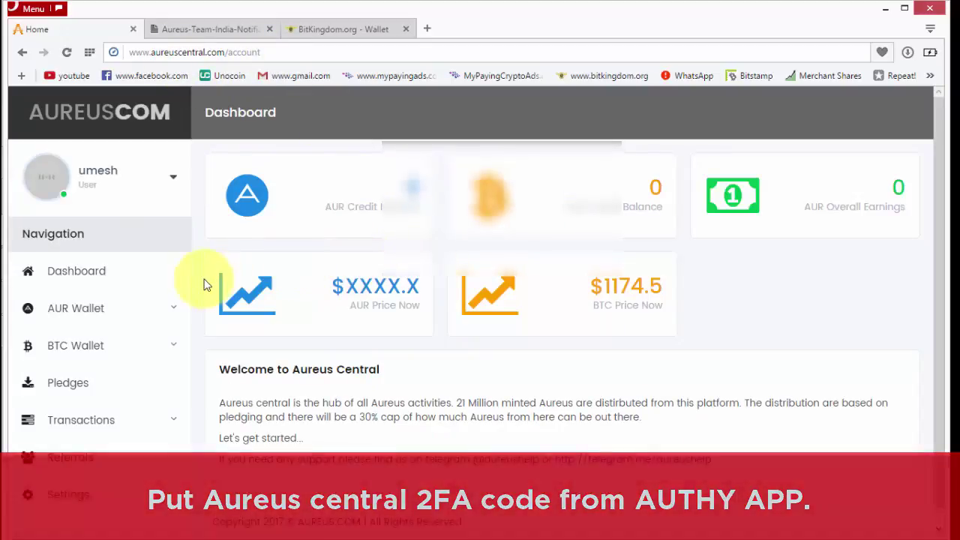
Read the PDF instructions for going to Aureus Wallet and copying the wallet address
click(247, 30)
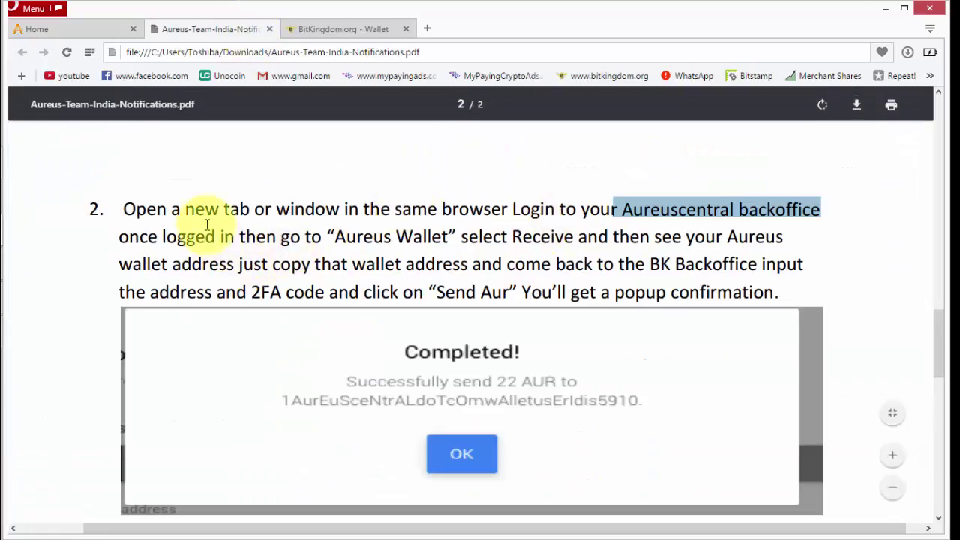
drag(207, 236, 312, 236)
click(312, 235)
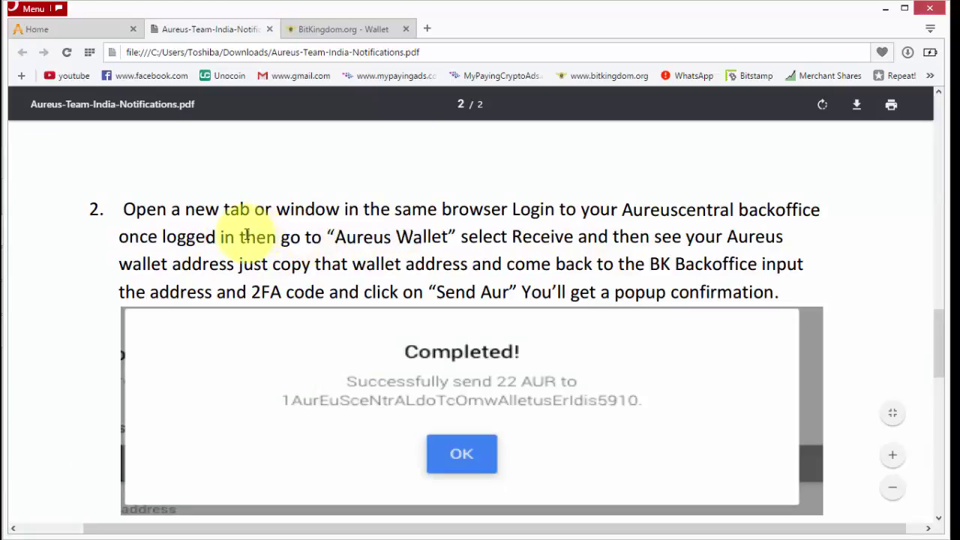
drag(241, 236, 781, 239)
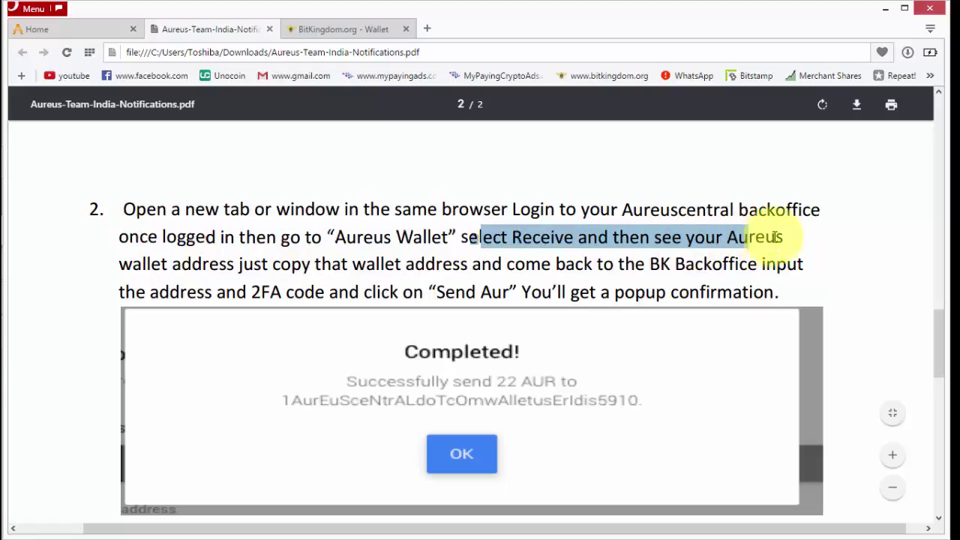
drag(149, 264, 324, 264)
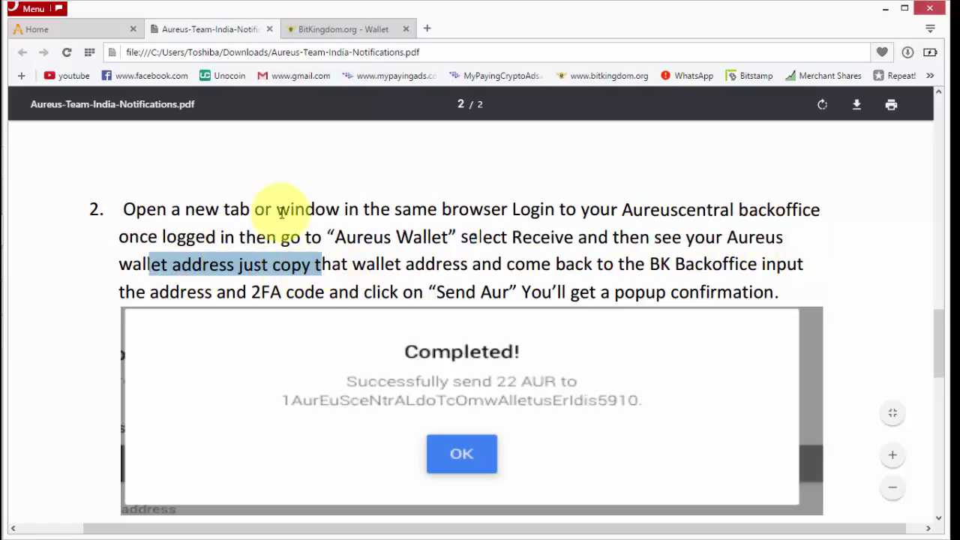
Copy the AUR receiving address under the QR code on the AUR Wallet > Receive page
click(105, 32)
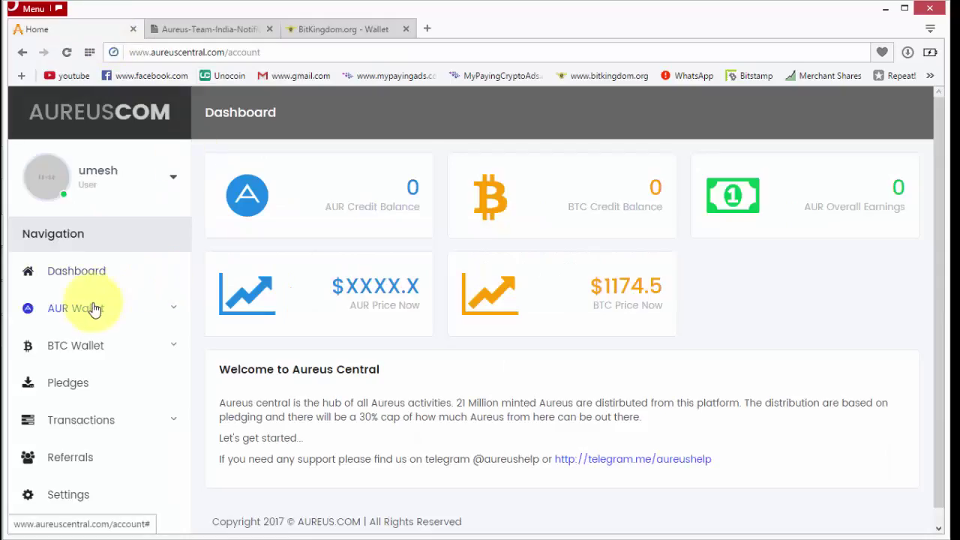
click(150, 313)
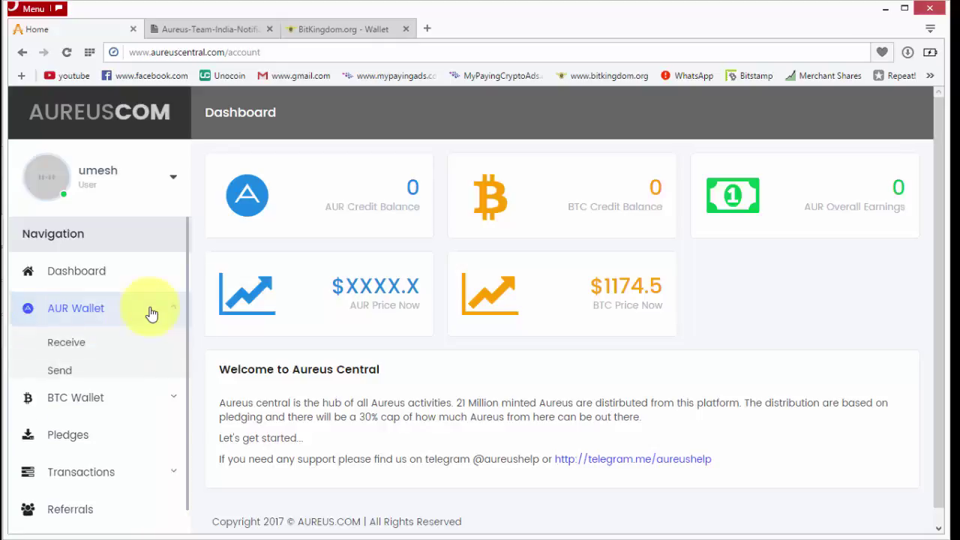
click(67, 347)
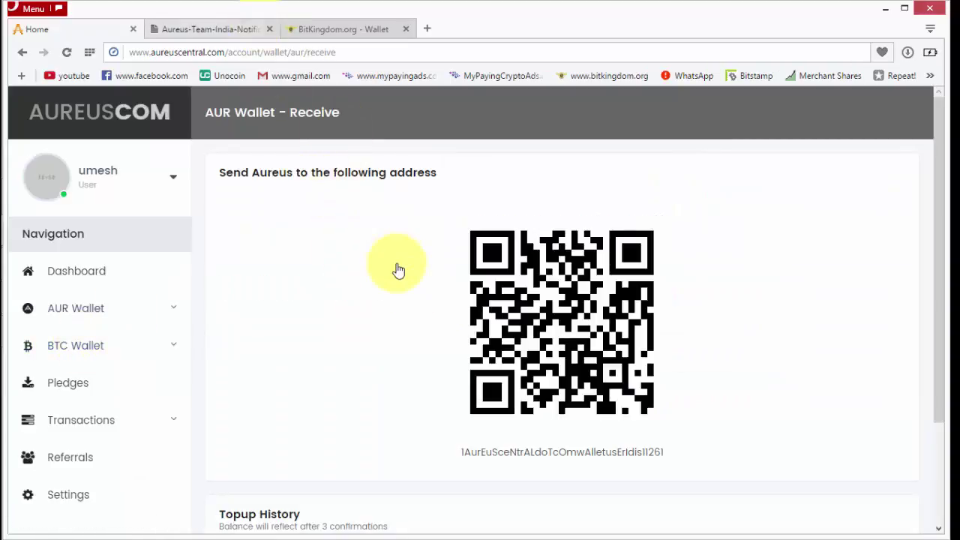
drag(475, 452, 673, 454)
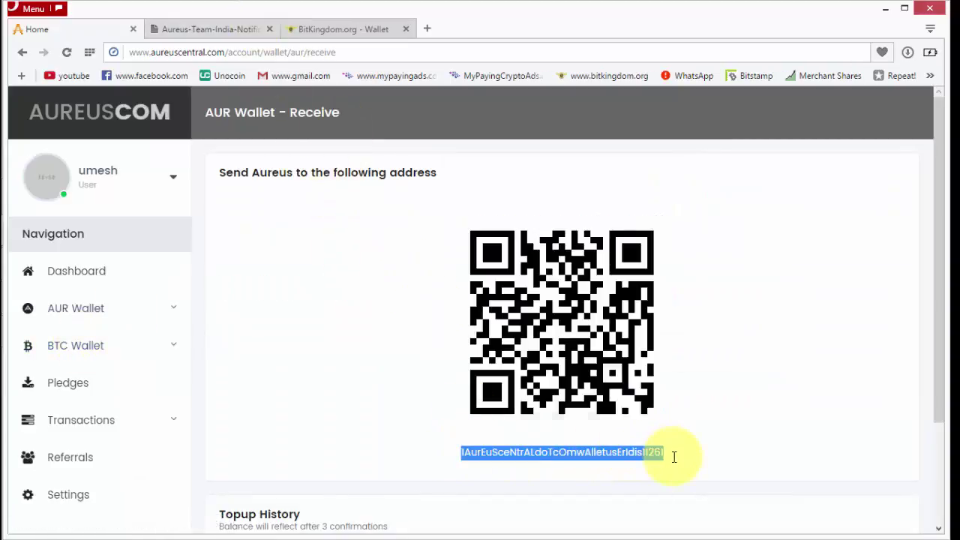
click(597, 428)
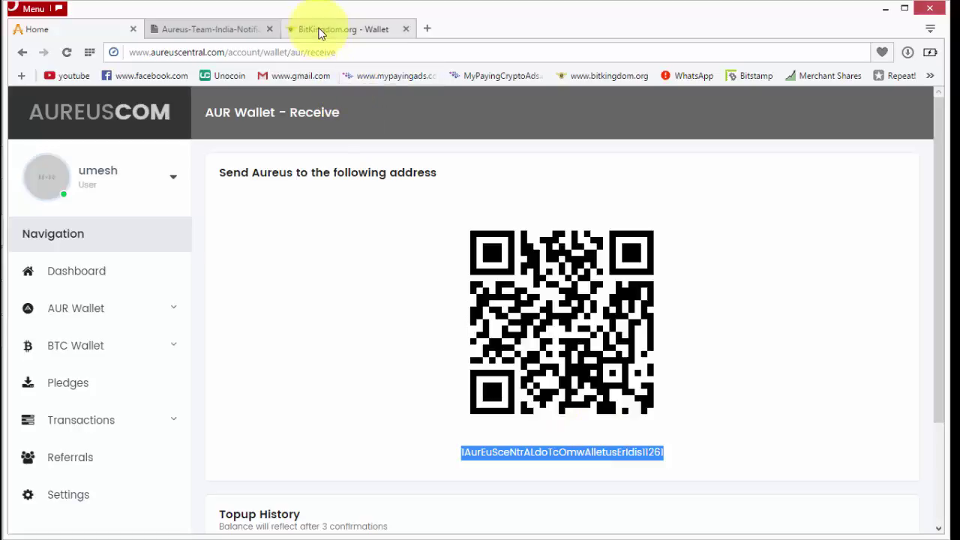
click(260, 29)
click(390, 237)
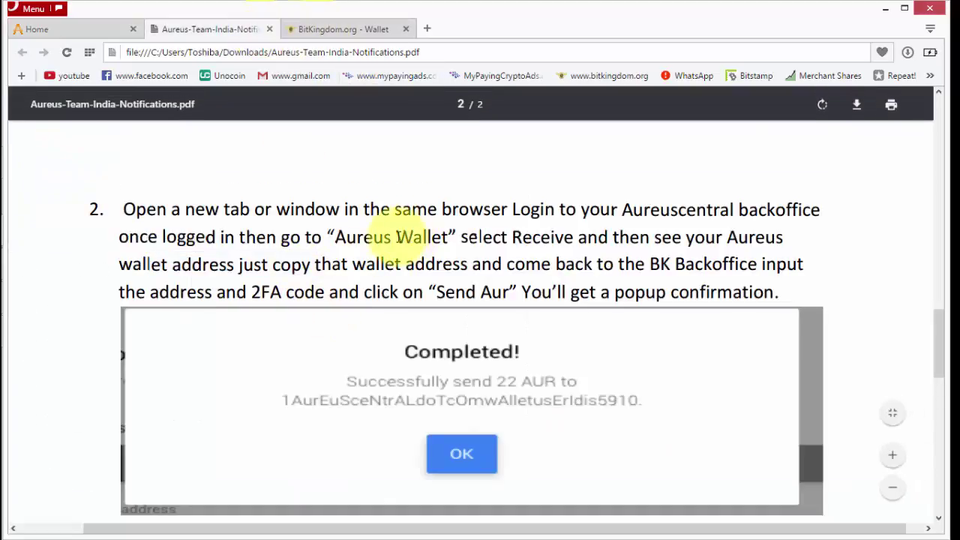
double_click(453, 235)
drag(512, 238, 589, 237)
drag(654, 237, 775, 237)
drag(152, 264, 316, 264)
drag(406, 264, 770, 293)
click(181, 293)
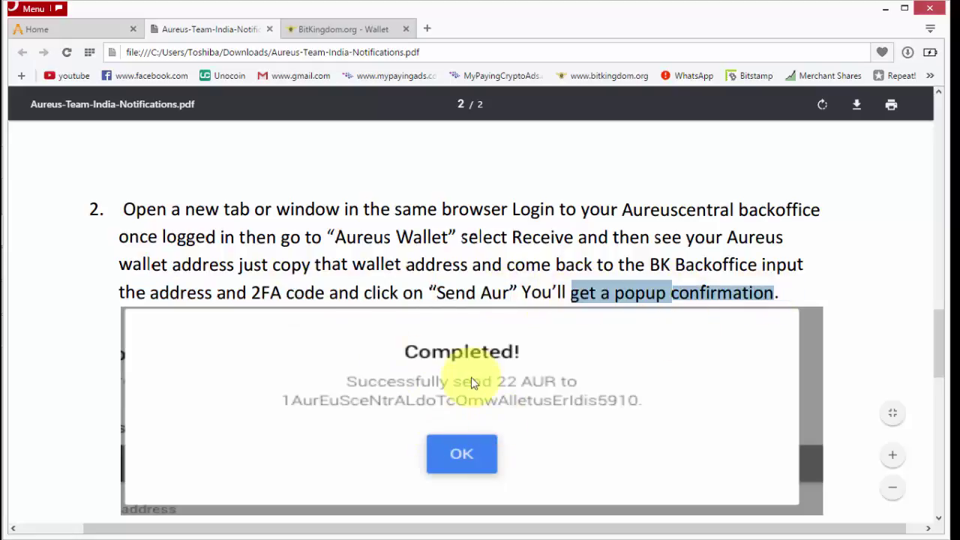
Paste the Aureus Central address into BitKingdom's export form, add the 2FA code, and send 130.0403 AUR
key(ctrl+Tab)
click(305, 337)
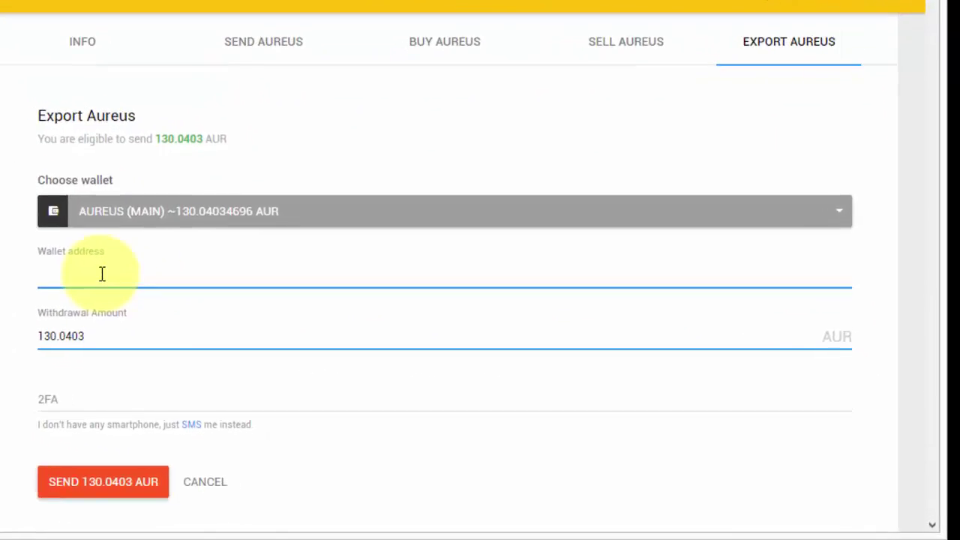
text(1AurEuSceNtrALdoTcOmwAlletusErIdis11261)
click(57, 397)
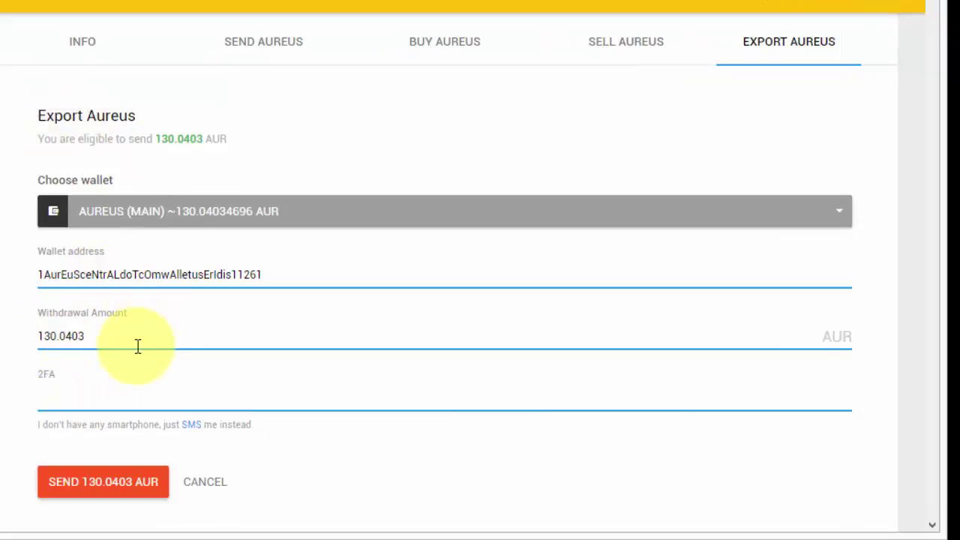
click(154, 381)
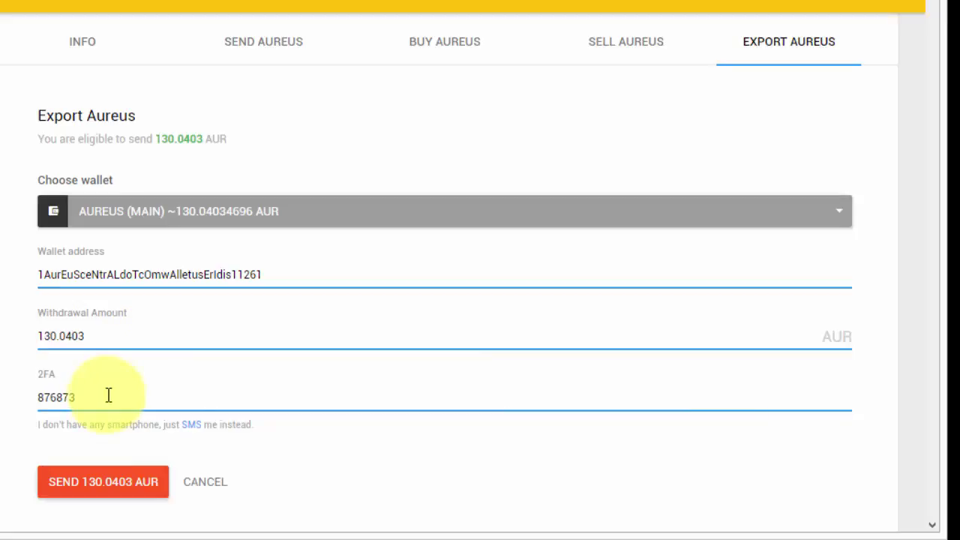
click(119, 495)
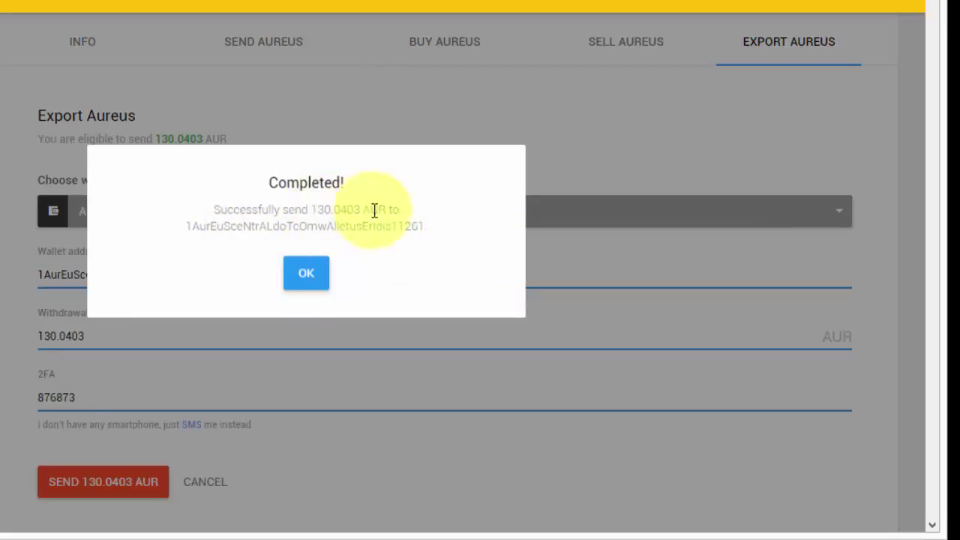
click(306, 276)
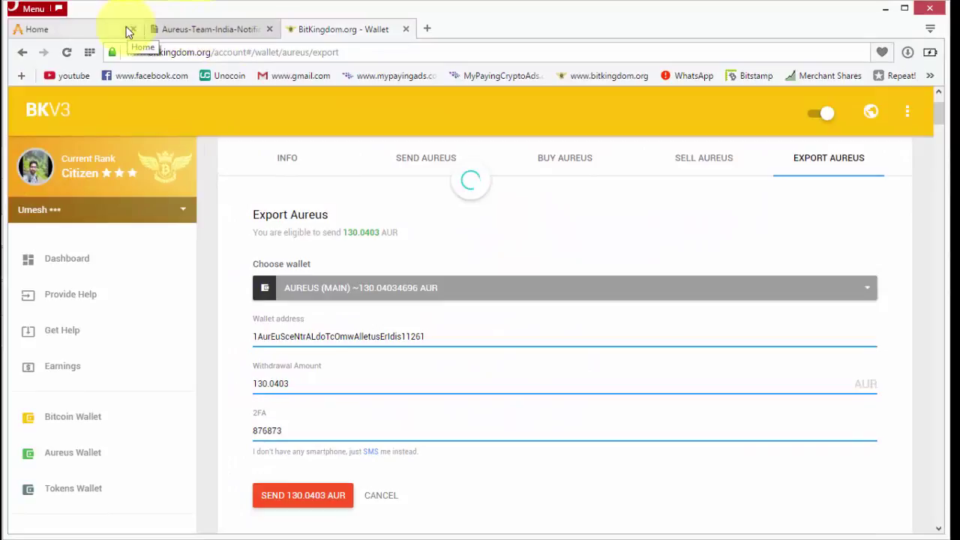
click(211, 29)
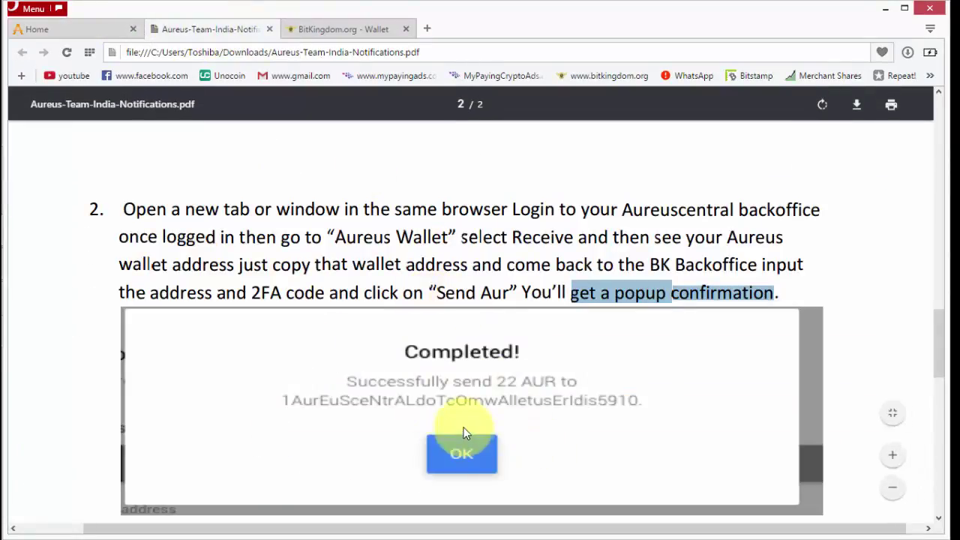
Locate the received 130.04030000 AUR entry in Aureus Central's Topup History
scroll(464, 432, down, 5)
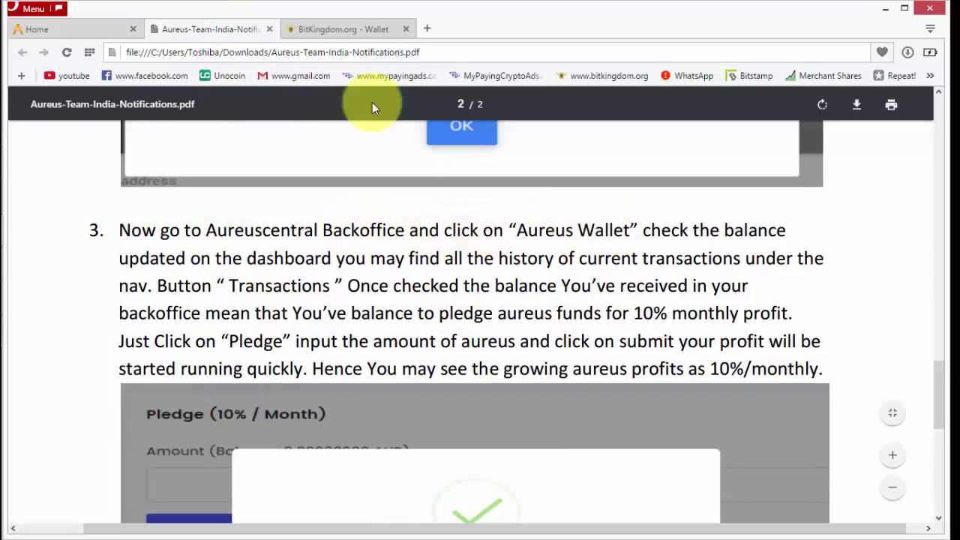
click(79, 24)
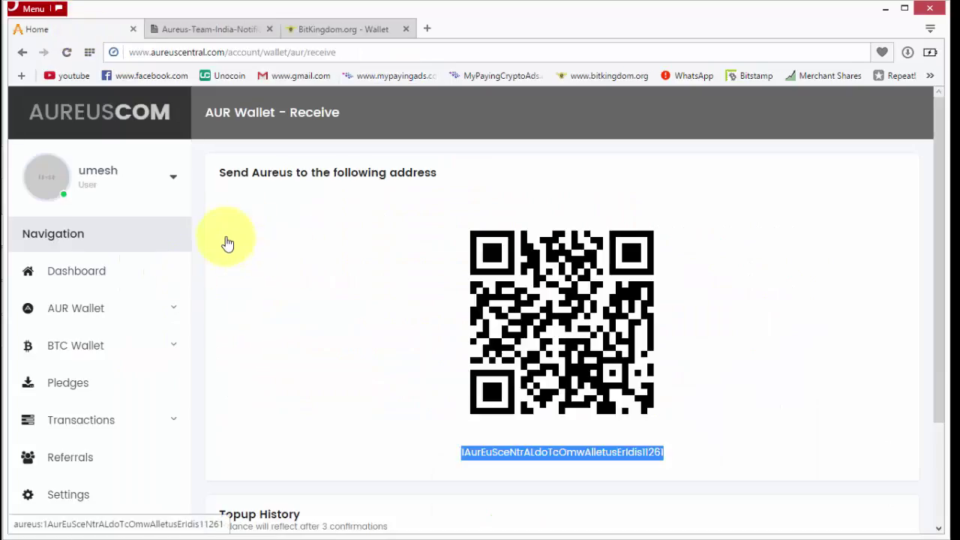
click(94, 315)
scroll(88, 316, down, 2)
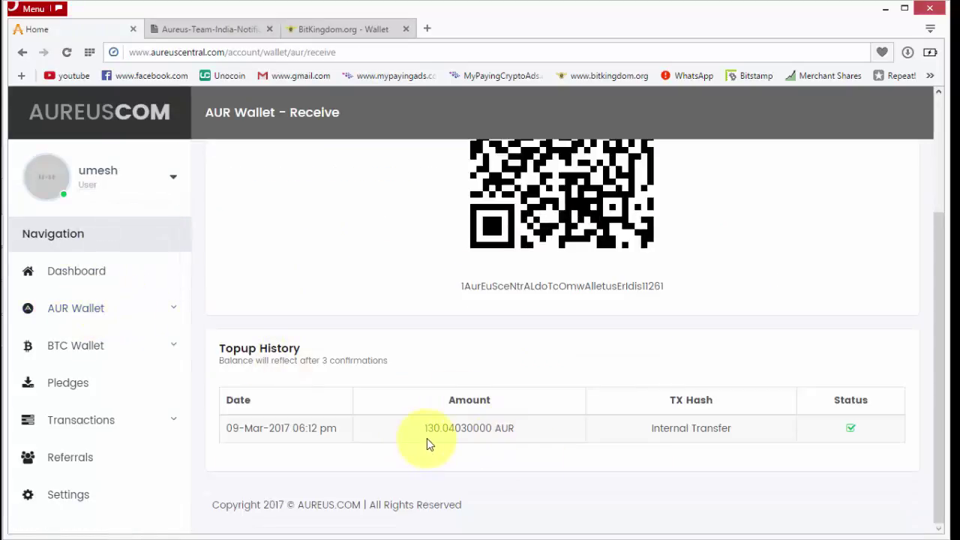
drag(425, 428, 523, 432)
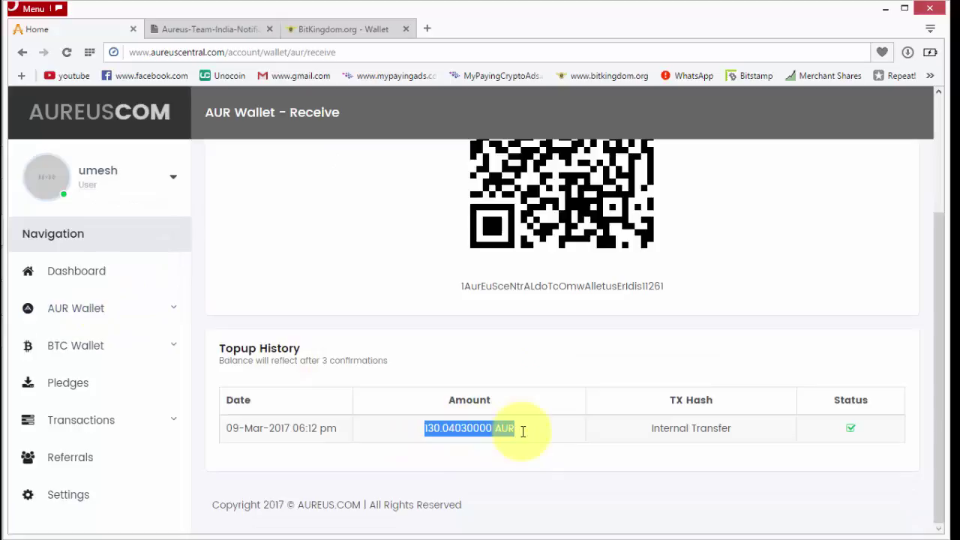
click(548, 465)
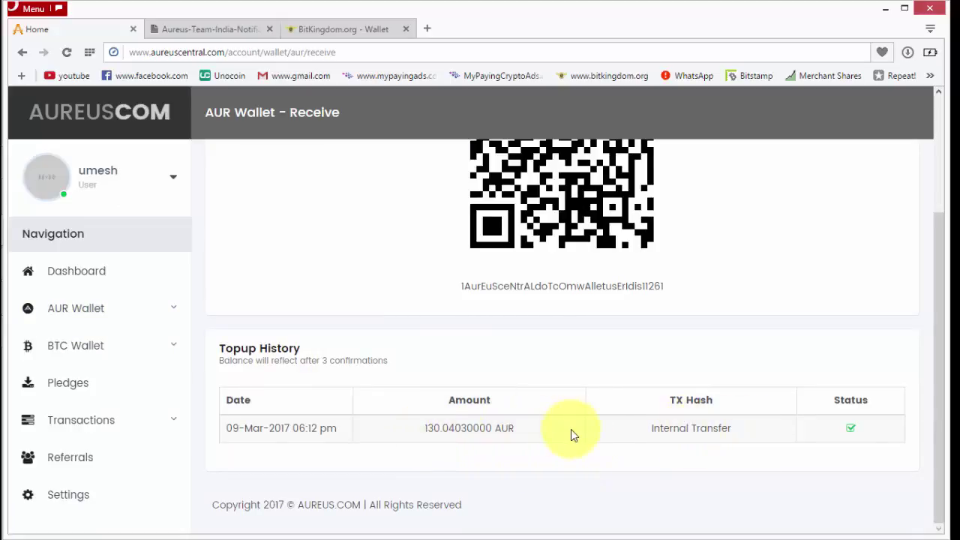
drag(424, 429, 488, 435)
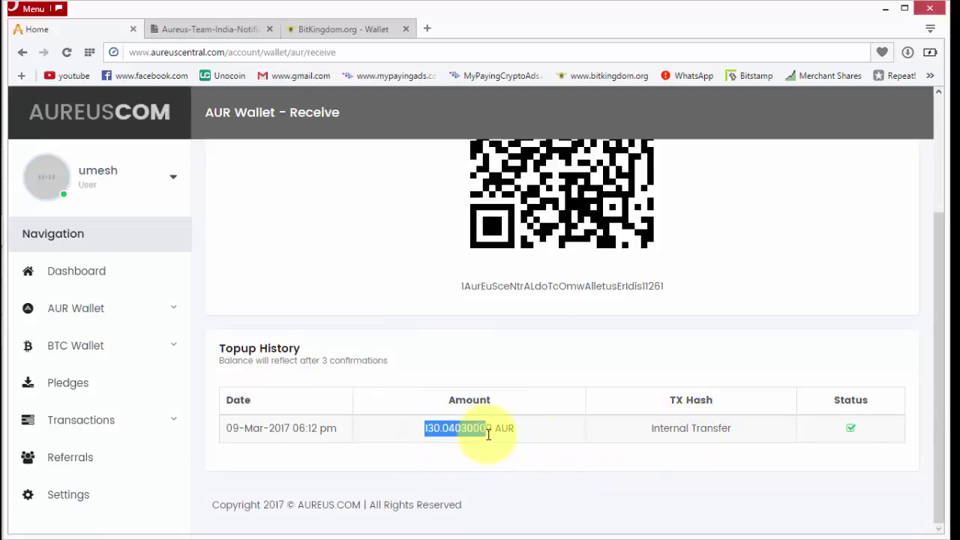
click(369, 346)
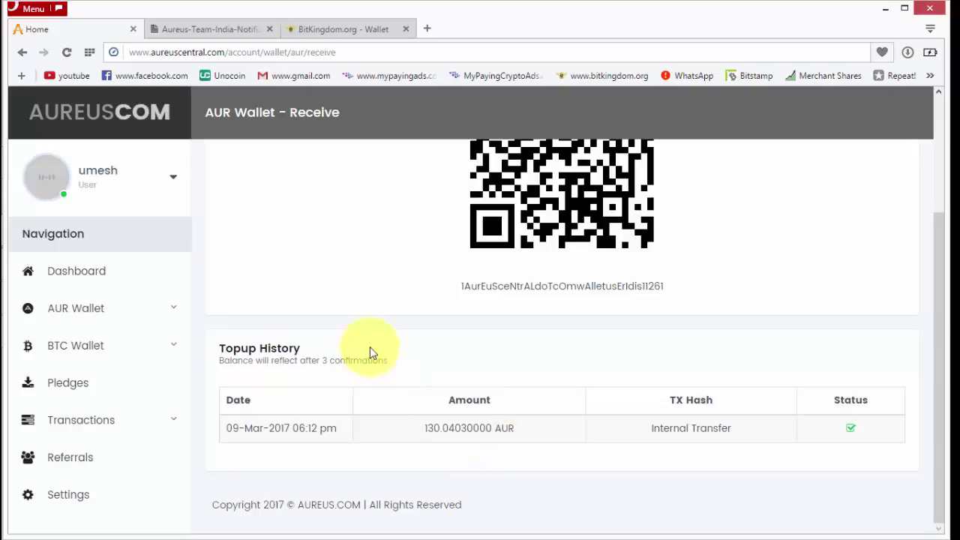
Read the PDF's step 3 about checking the dashboard balance under Transactions
click(242, 29)
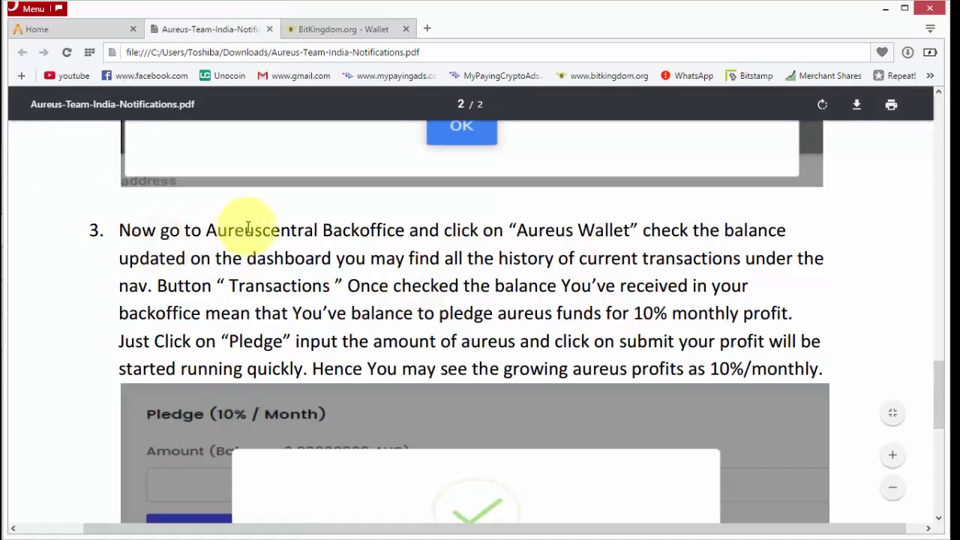
drag(529, 230, 760, 229)
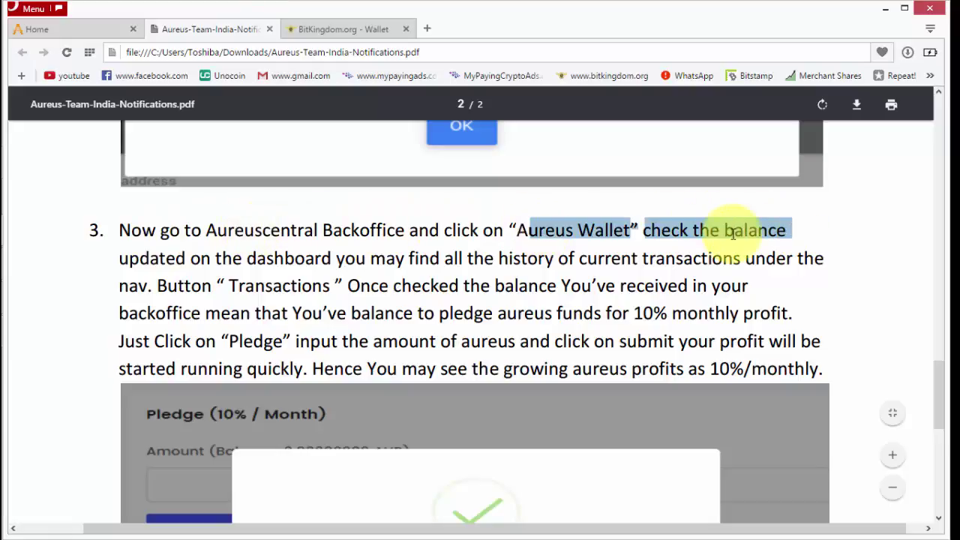
drag(178, 258, 833, 259)
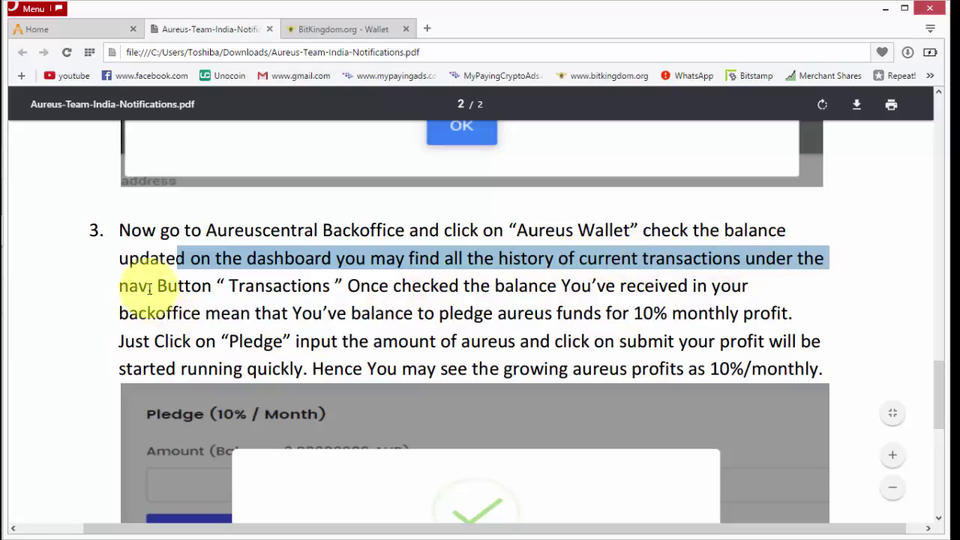
drag(140, 286, 330, 285)
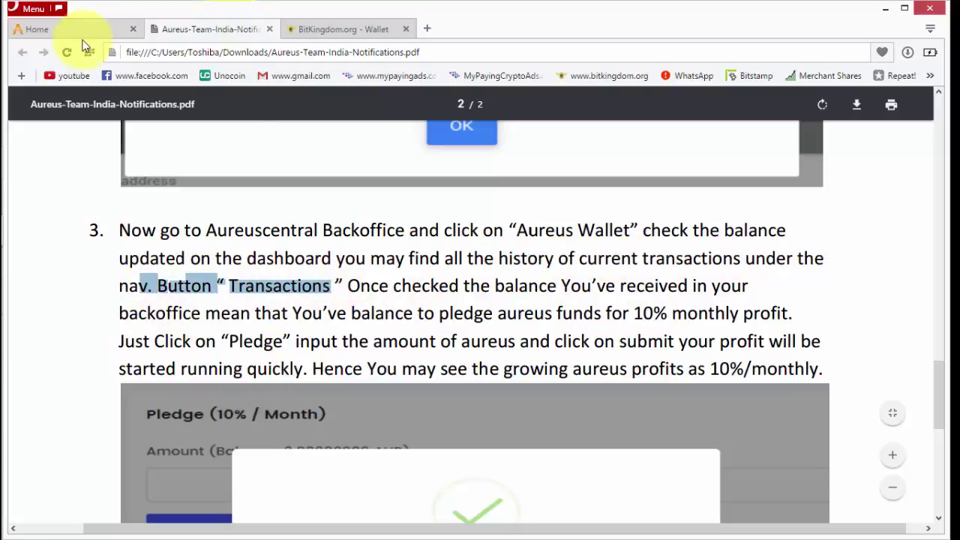
click(83, 30)
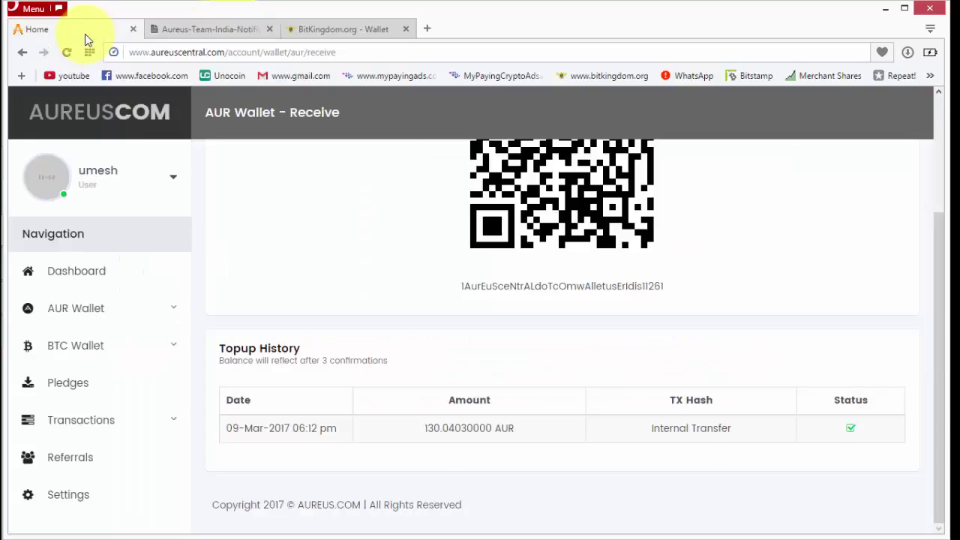
Open the Dashboard and Transactions > Aureus to find the 130.04030000 AUR topup
click(88, 275)
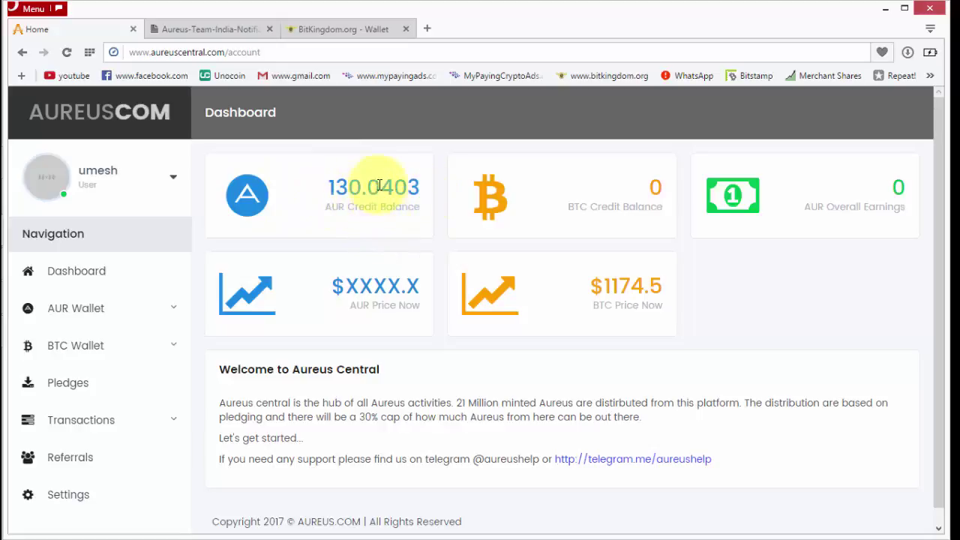
scroll(177, 321, down, 1)
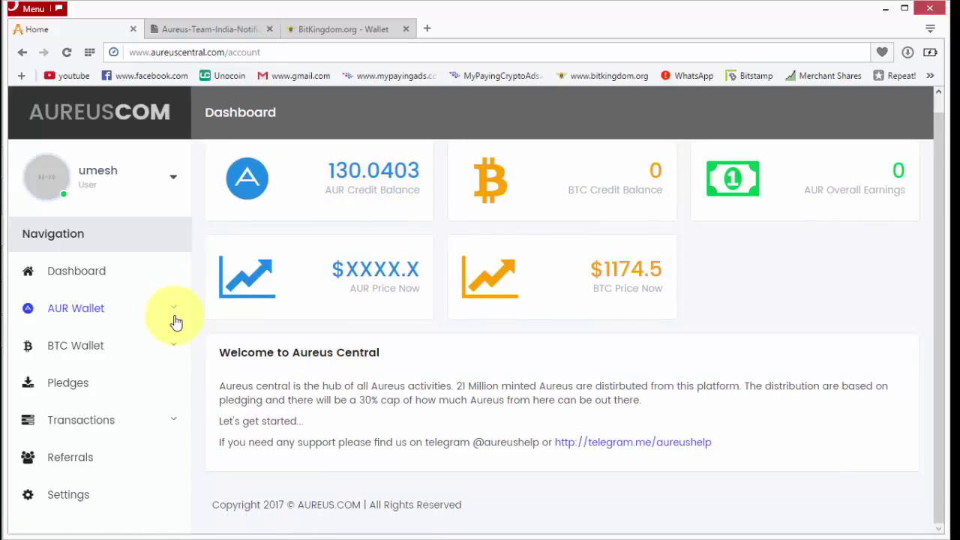
click(91, 425)
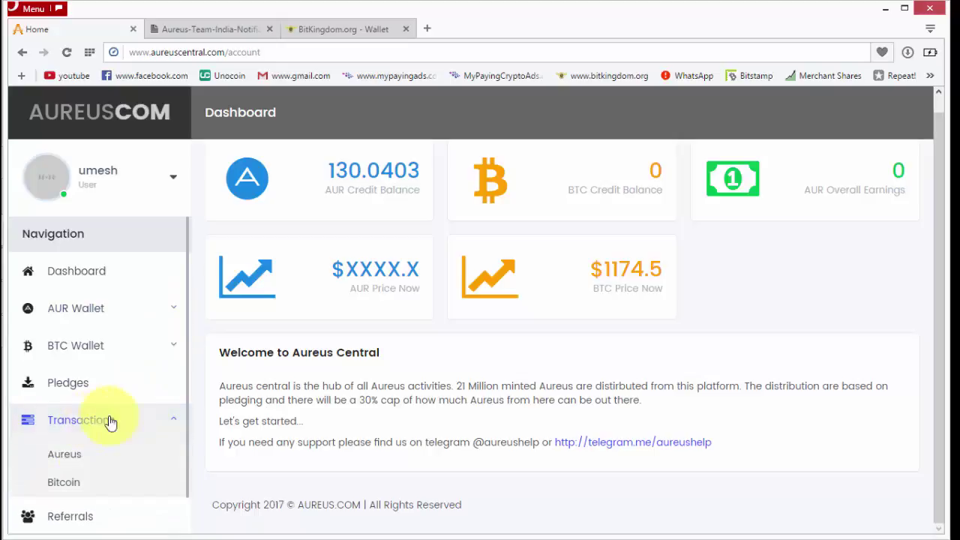
click(66, 463)
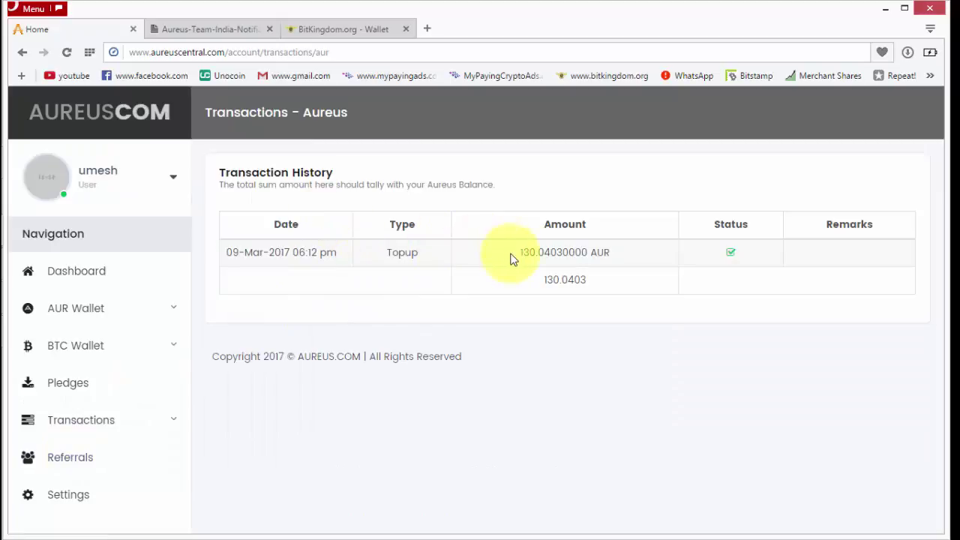
drag(512, 258, 729, 248)
click(592, 304)
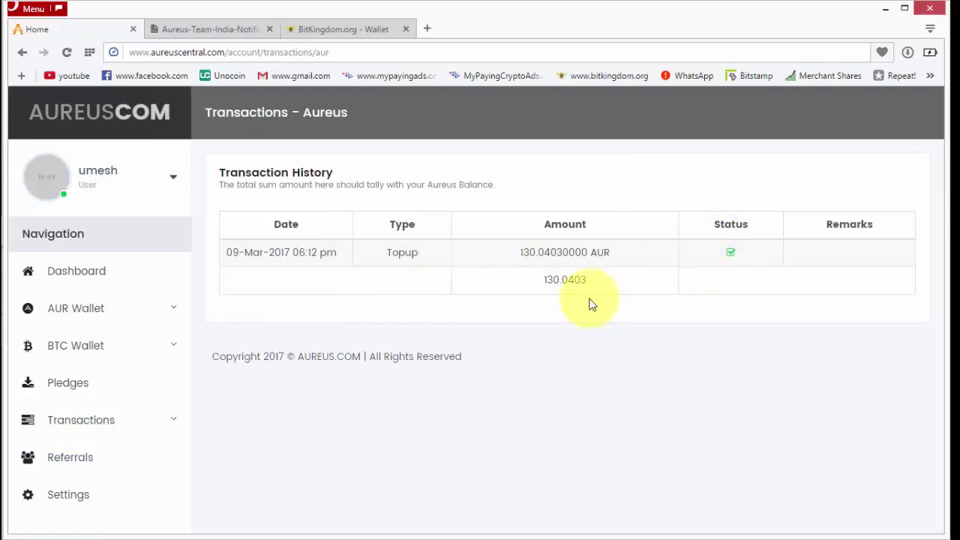
Reread step 3 in the PDF about the received balance earning 10% monthly
click(213, 30)
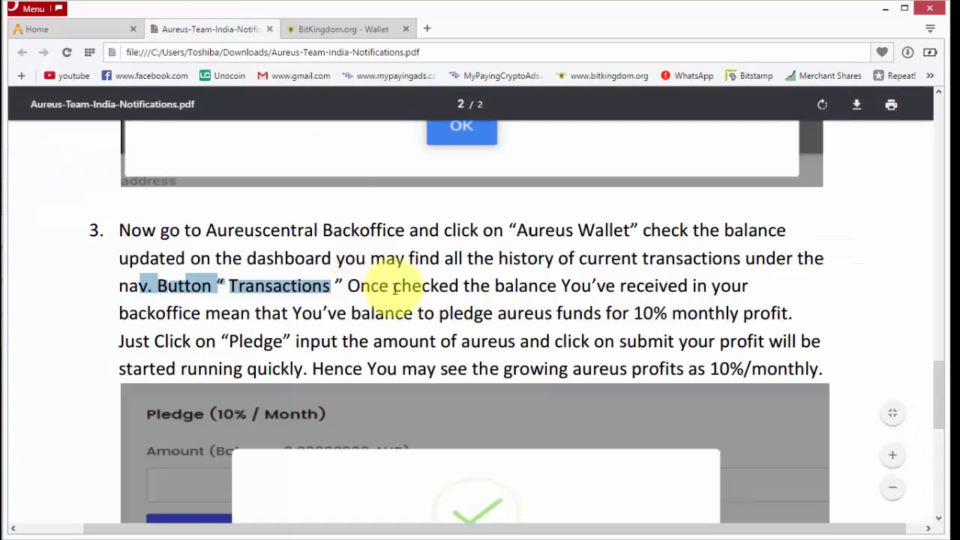
drag(347, 286, 744, 285)
drag(193, 314, 790, 307)
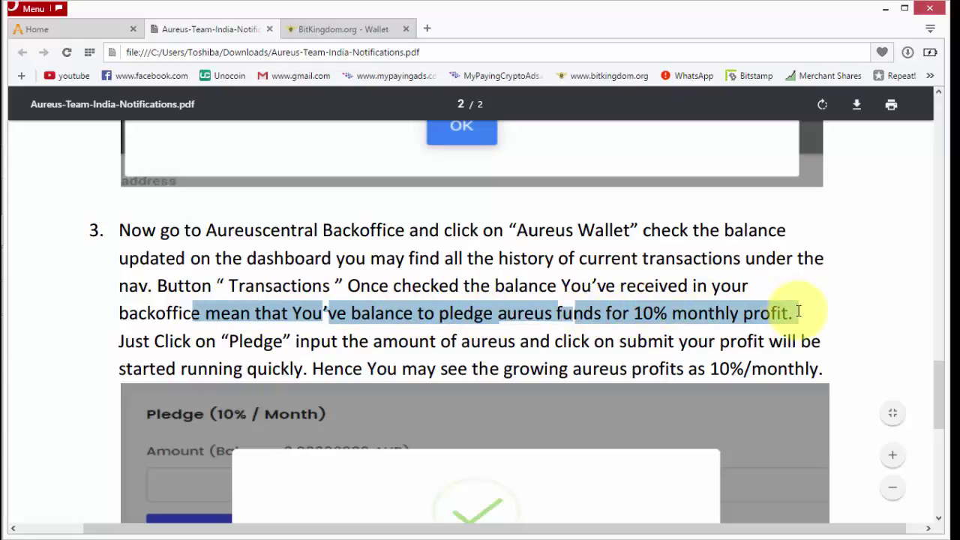
click(800, 311)
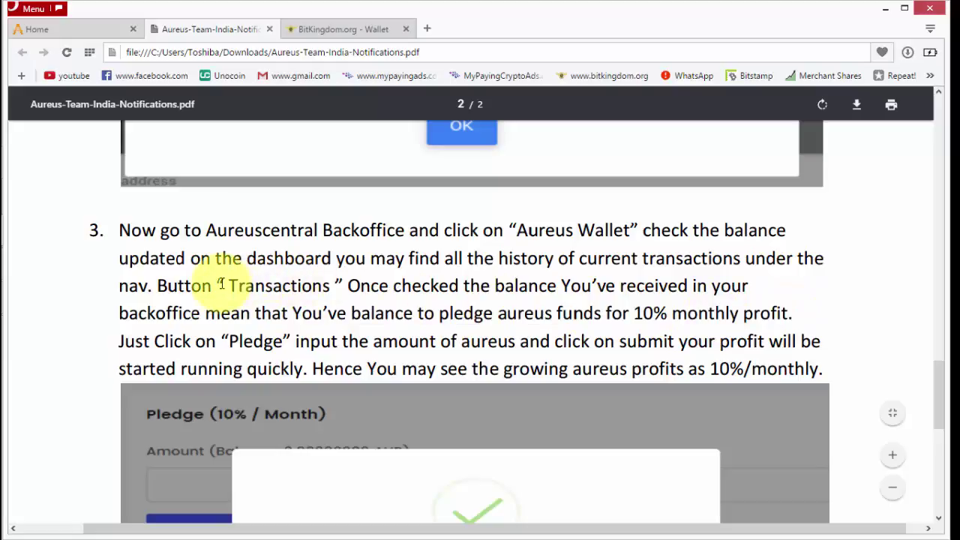
drag(224, 285, 334, 285)
click(97, 32)
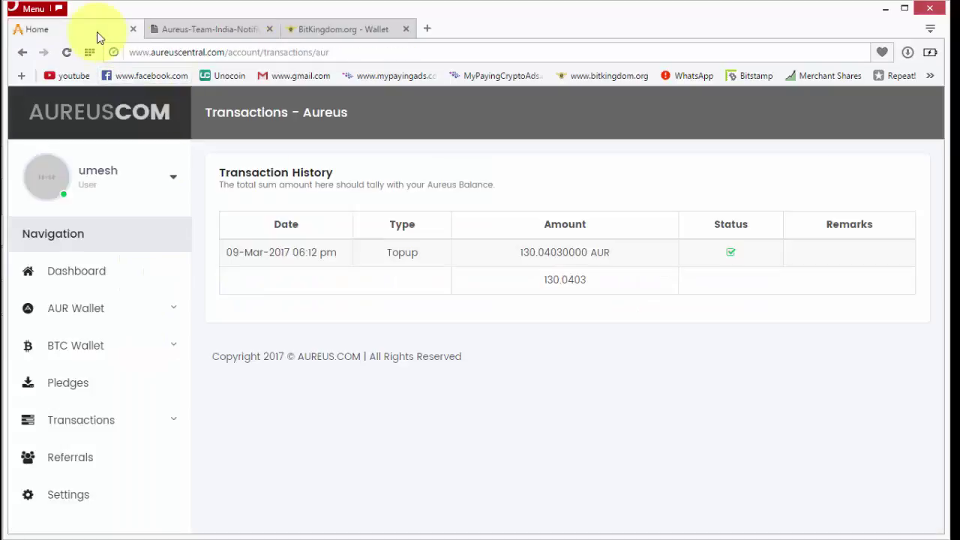
Recheck the 130.0403 AUR topup under Transactions > Aureus and open the Pledges page
click(105, 422)
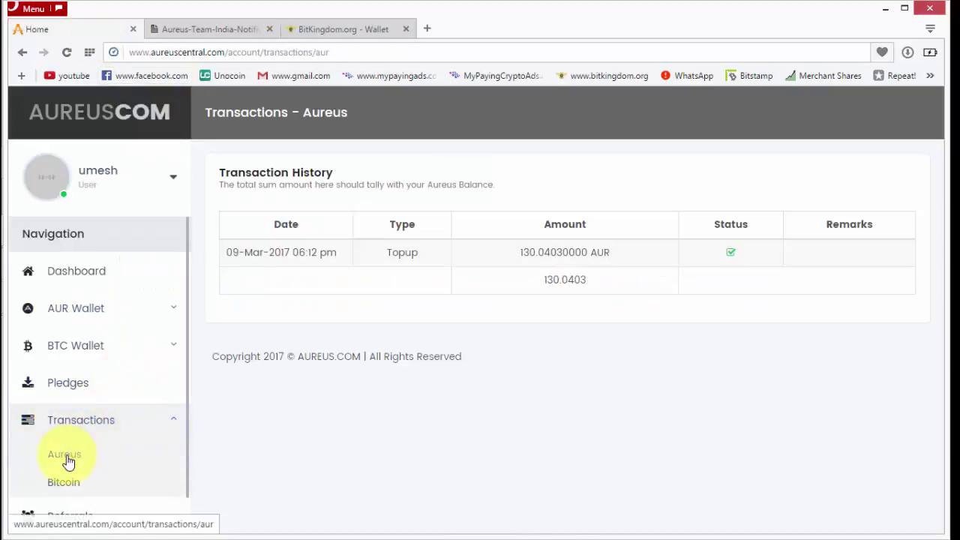
click(69, 458)
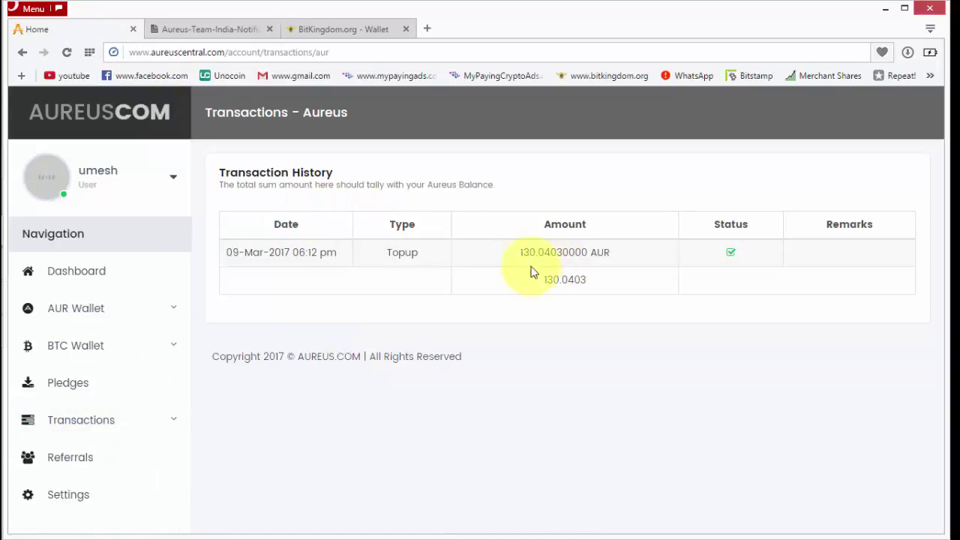
drag(516, 252, 628, 247)
click(525, 325)
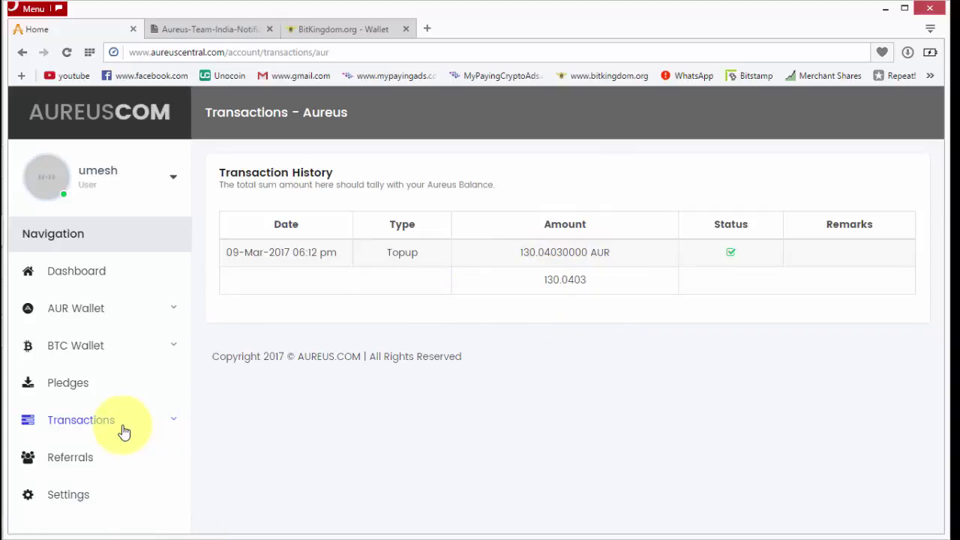
click(74, 386)
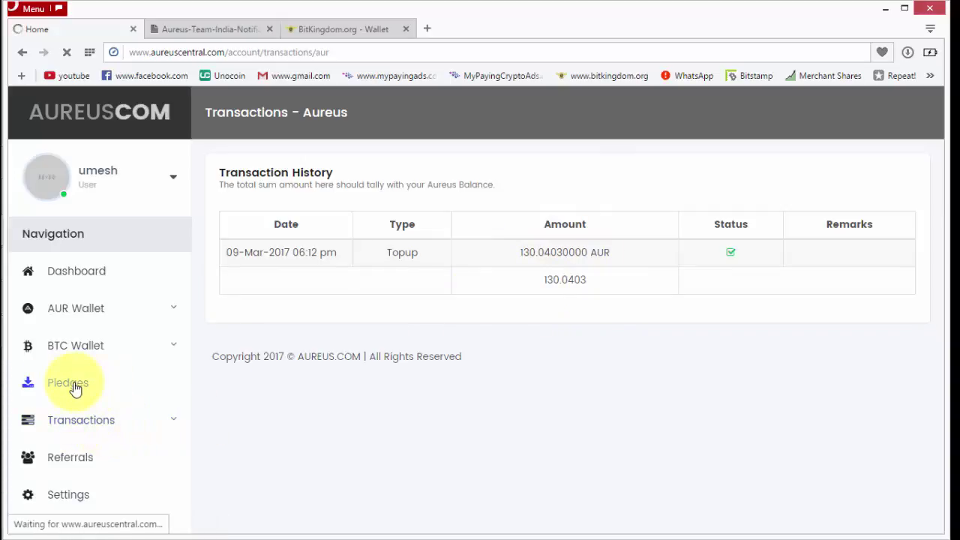
Read the guide's pledge instructions on entering the amount and 10%/monthly profits
click(213, 28)
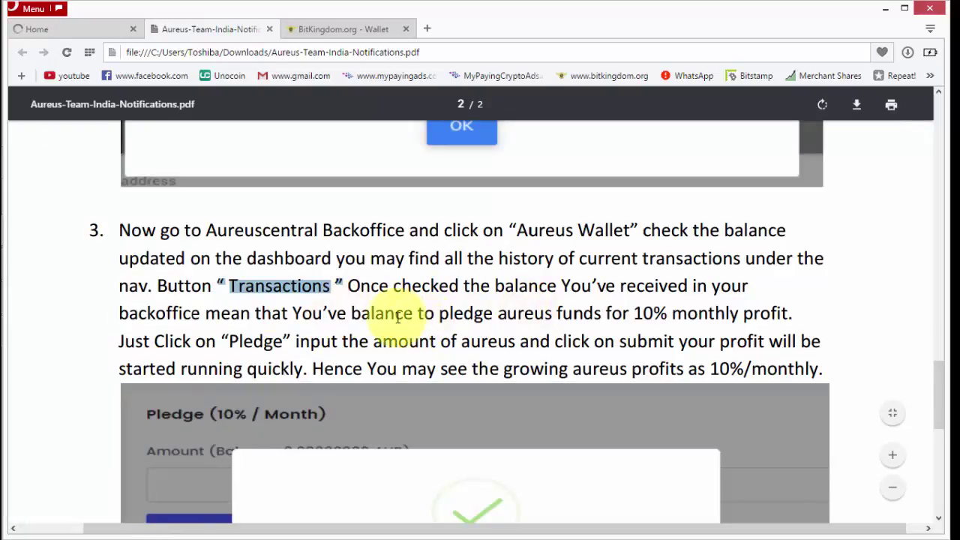
drag(363, 313, 764, 308)
drag(229, 342, 821, 342)
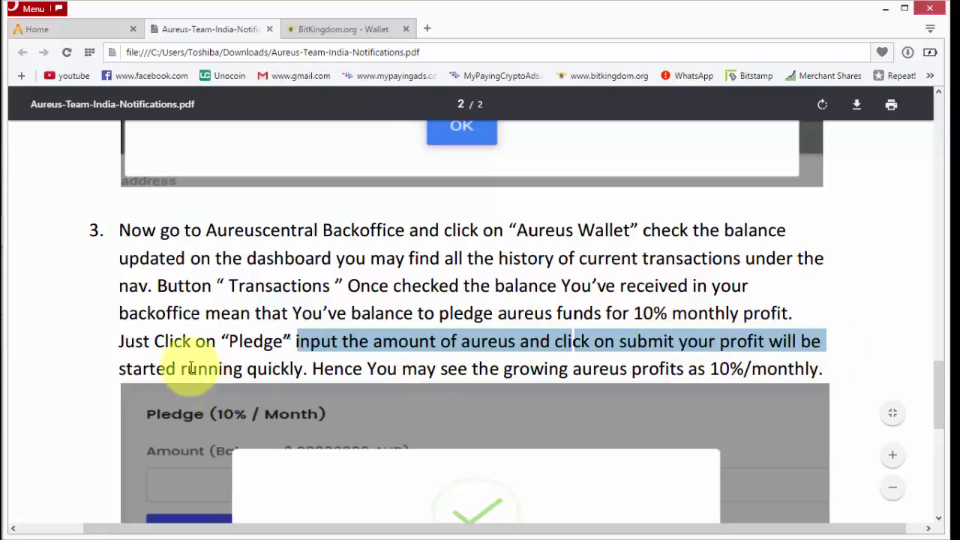
drag(182, 368, 319, 367)
click(379, 366)
drag(379, 366, 806, 368)
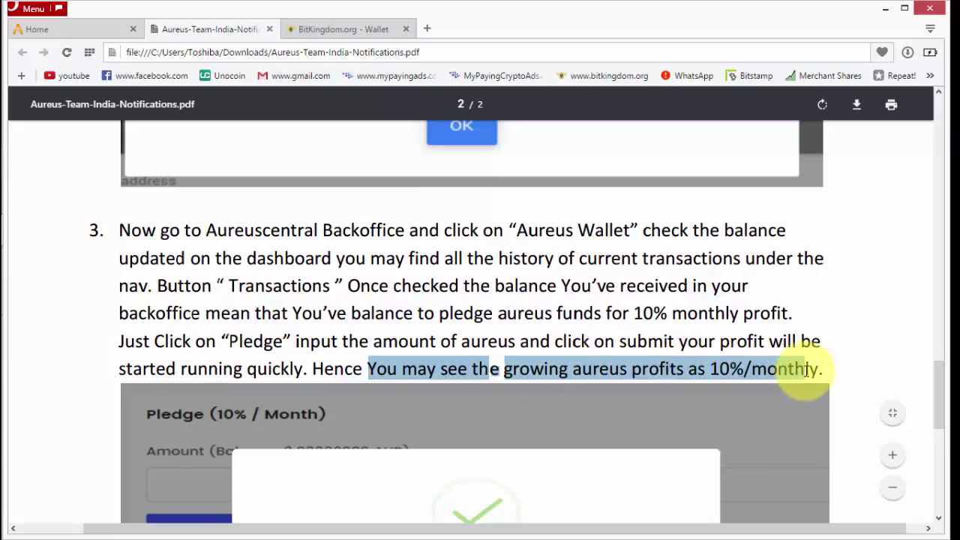
scroll(807, 368, down, 3)
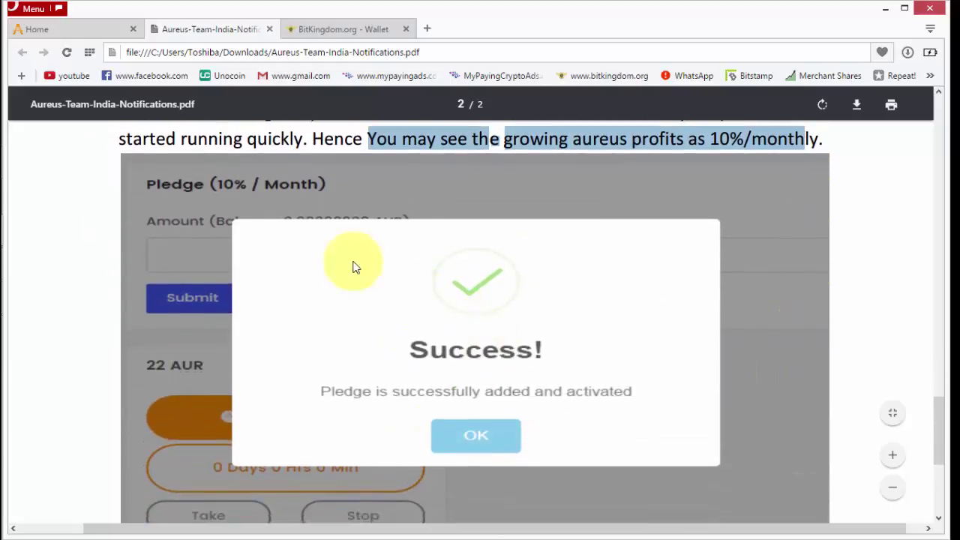
click(105, 29)
Pledge 130.0403 AUR using the Amount autofill, submit it, and acknowledge the Success message
click(264, 235)
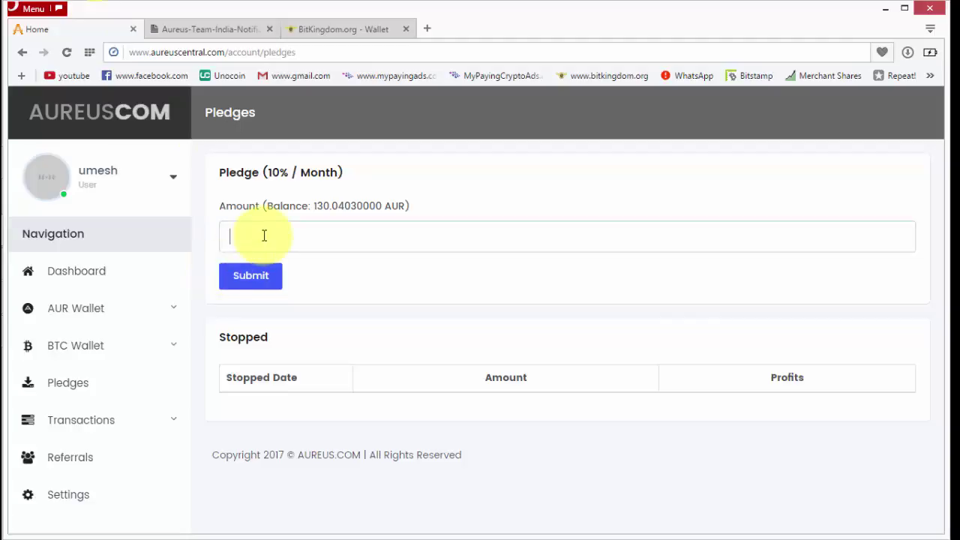
text(130)
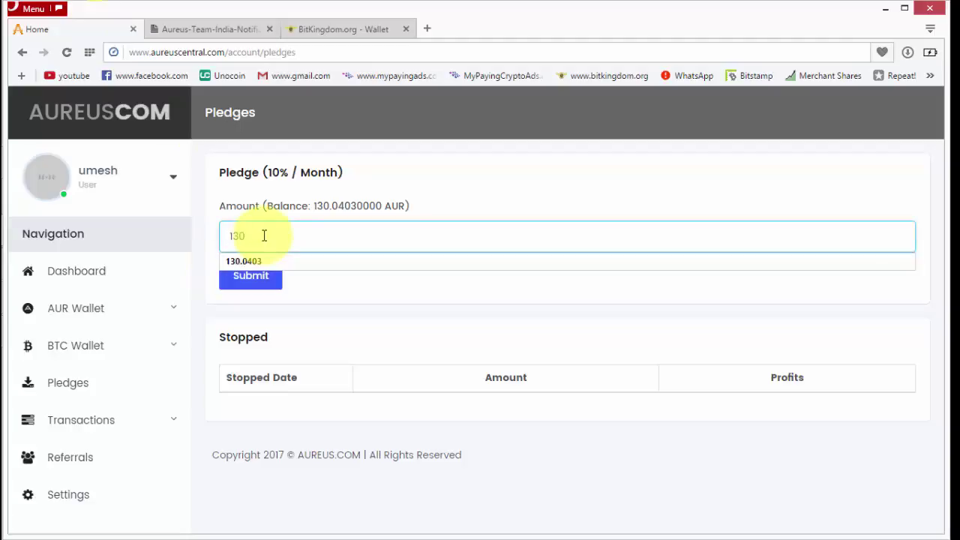
click(282, 262)
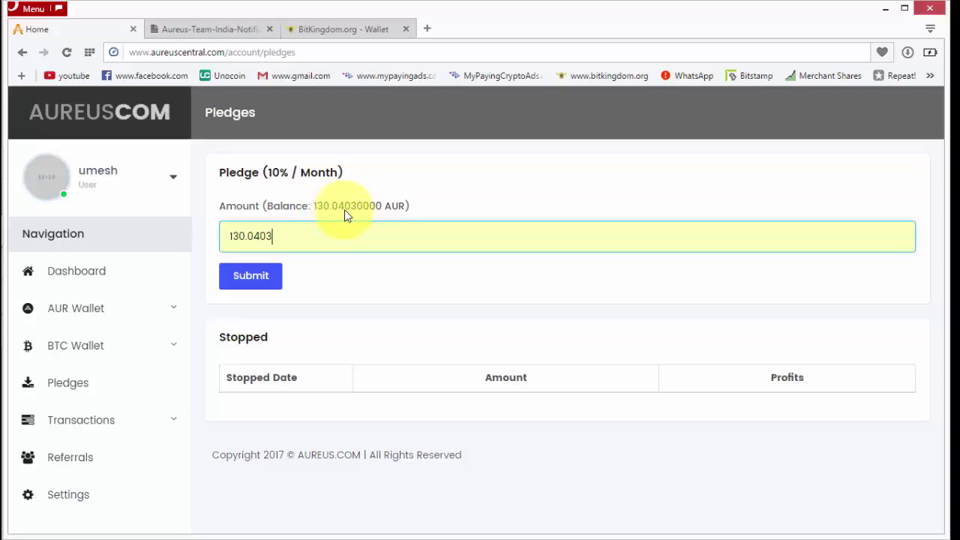
click(255, 278)
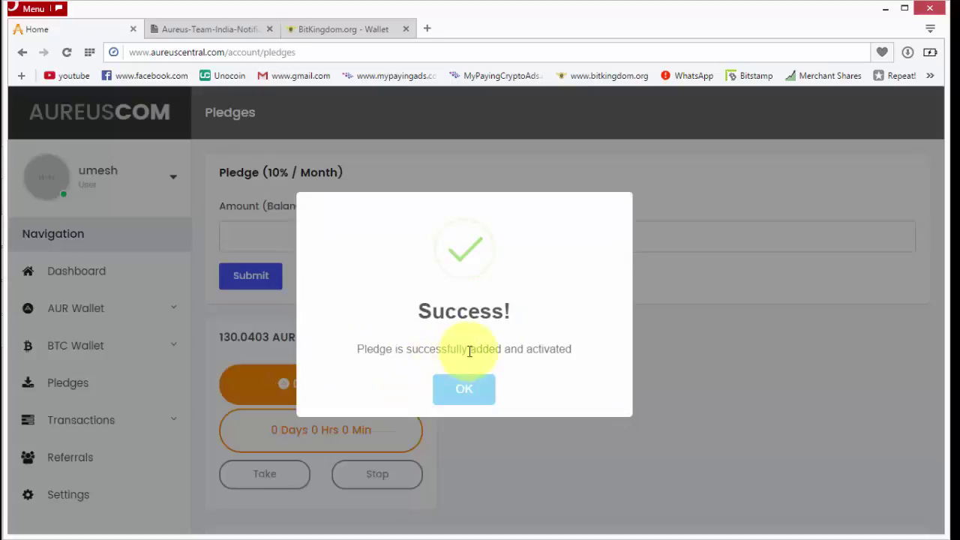
drag(450, 349, 539, 354)
click(460, 389)
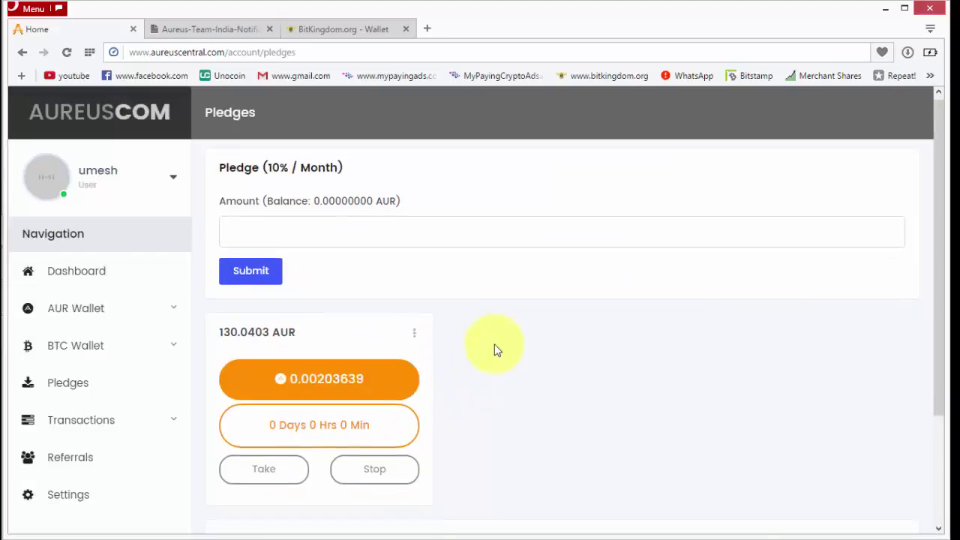
scroll(322, 334, down, 1)
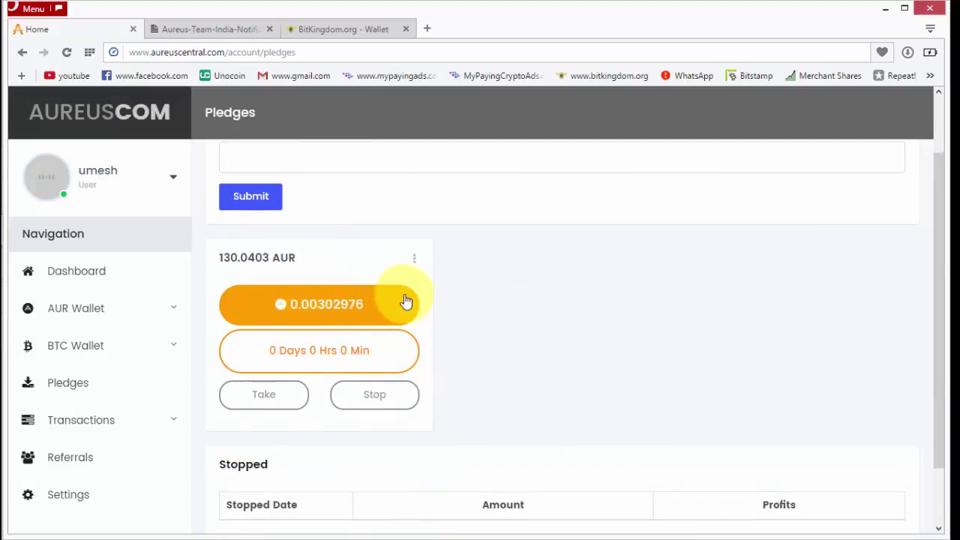
scroll(428, 301, up, 1)
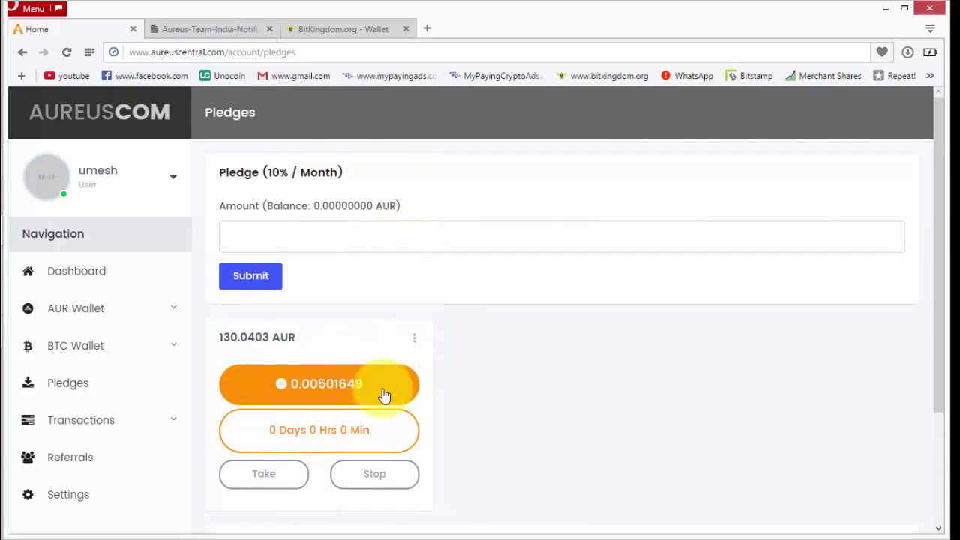
click(208, 29)
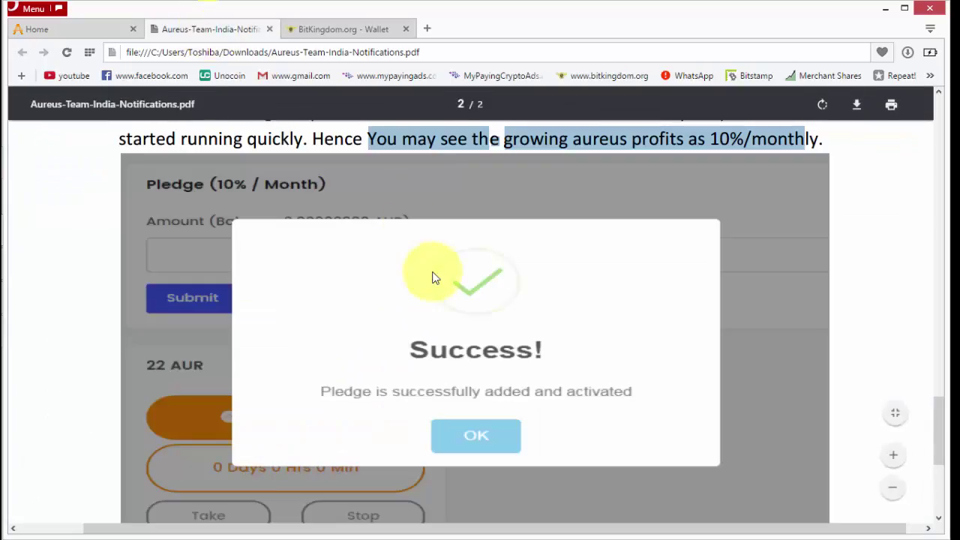
Read the PDF note recommending Firefox or Internet Explorer for compatibility, then go back to Pledges
scroll(602, 258, down, 4)
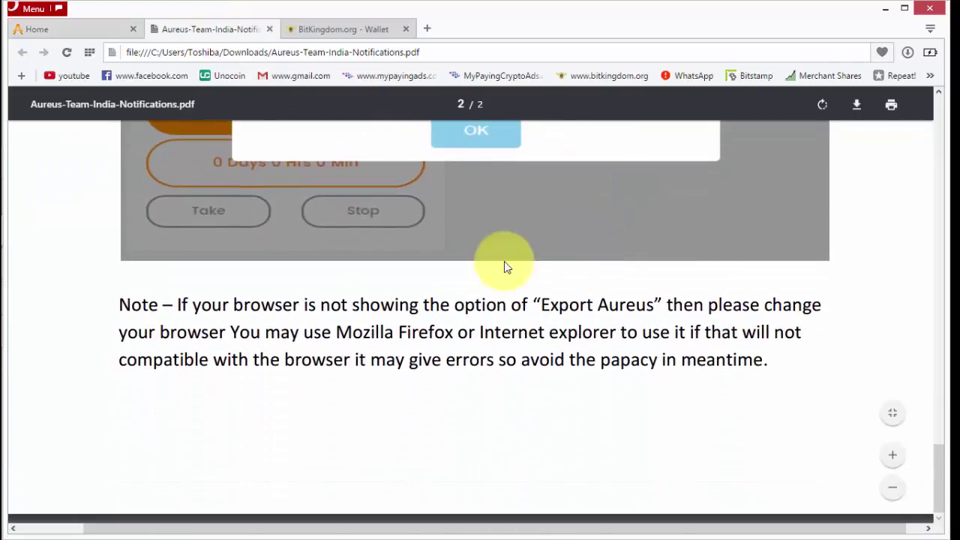
drag(176, 305, 807, 306)
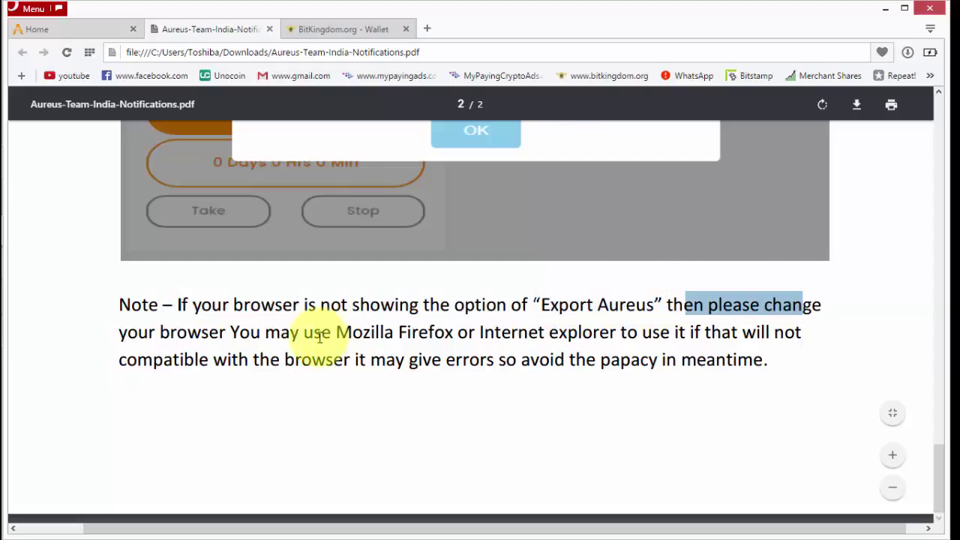
click(262, 333)
drag(230, 332, 789, 327)
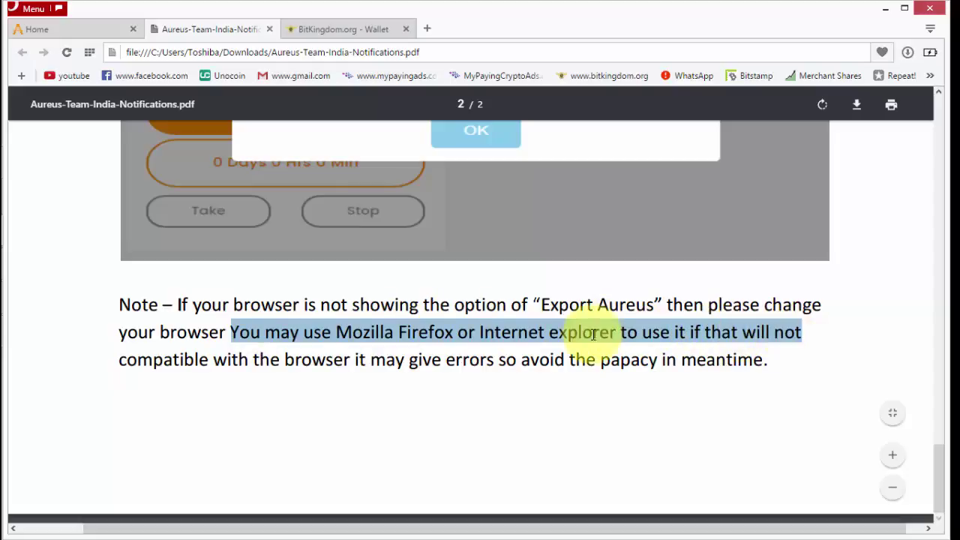
drag(140, 360, 685, 415)
click(685, 416)
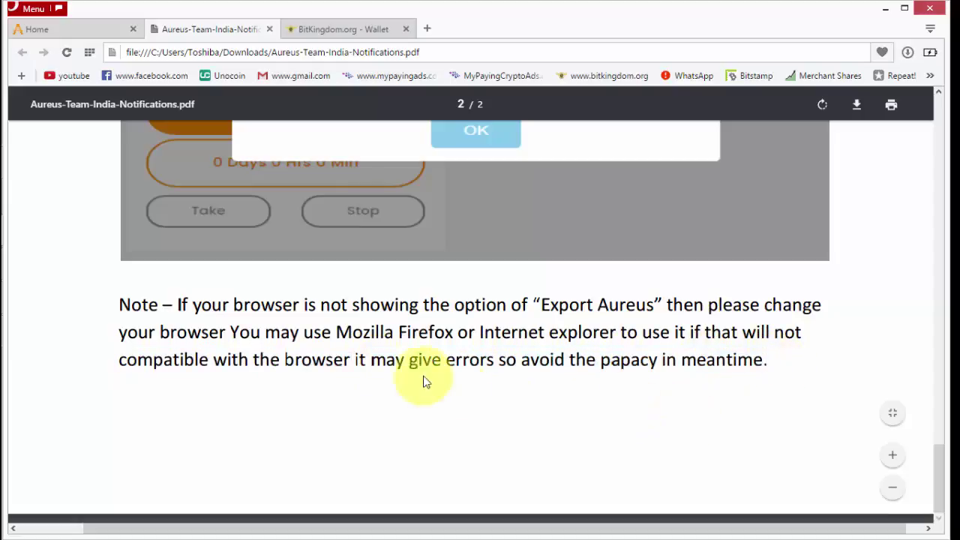
click(105, 29)
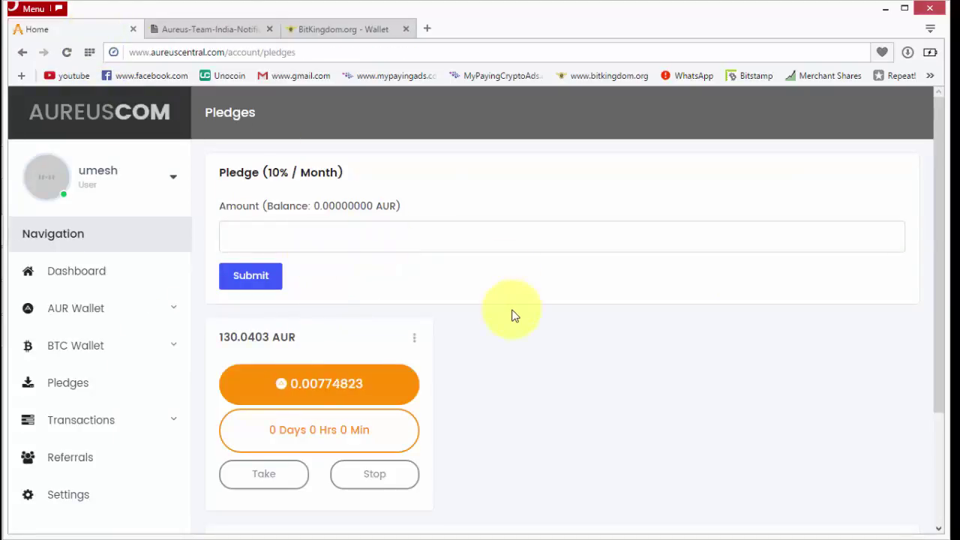
click(373, 29)
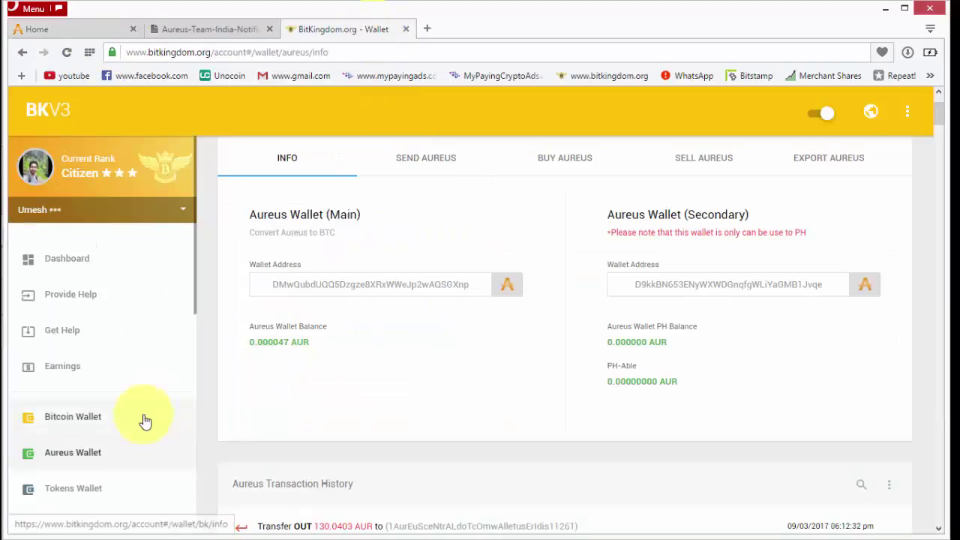
scroll(352, 440, up, 2)
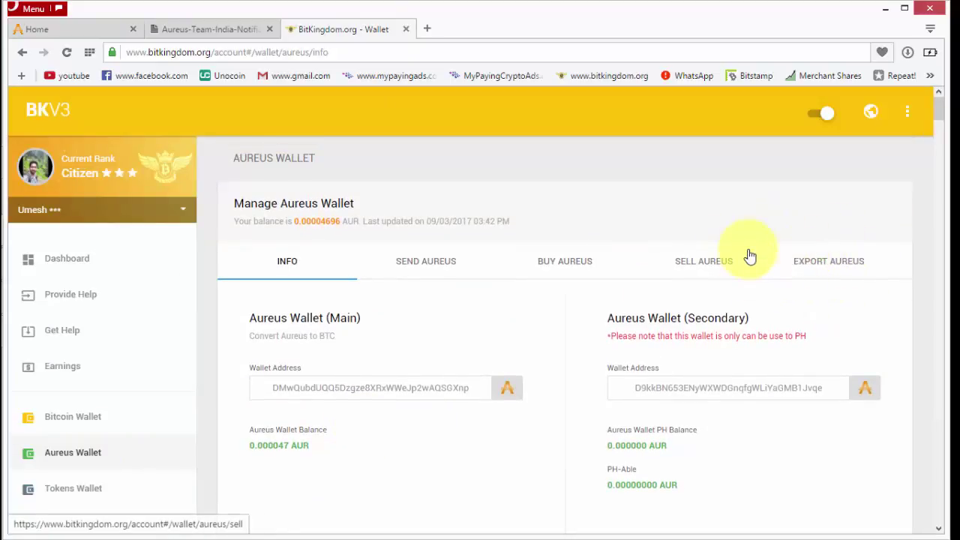
click(85, 256)
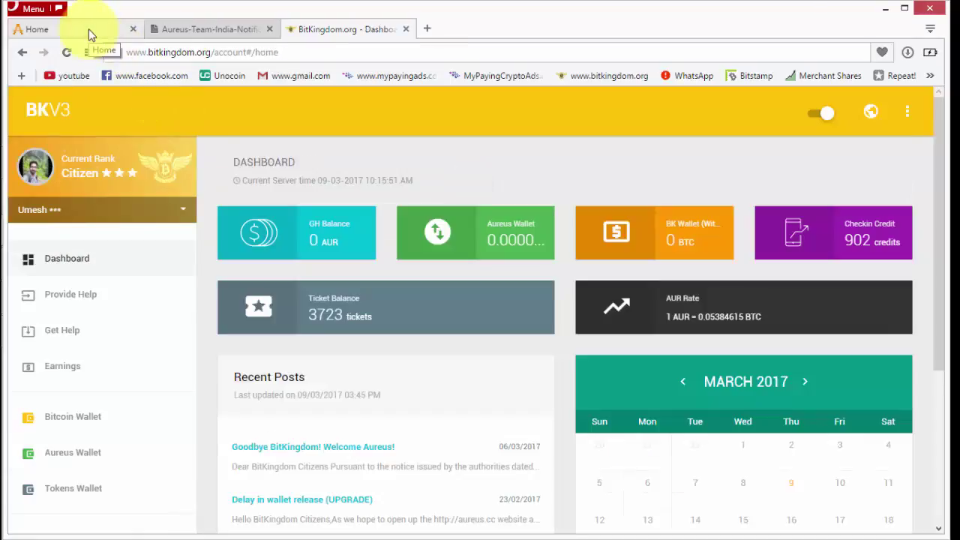
click(88, 29)
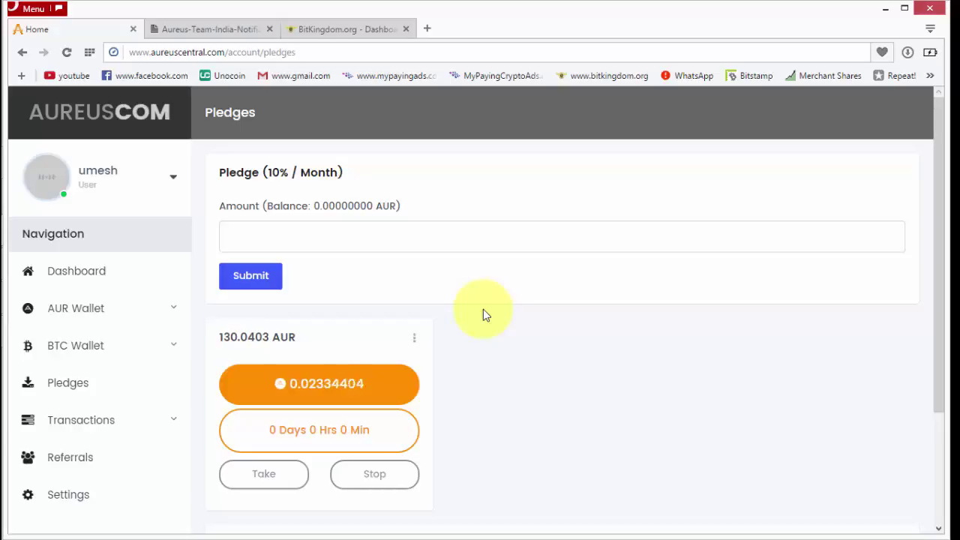
mouse_move(3, 348)
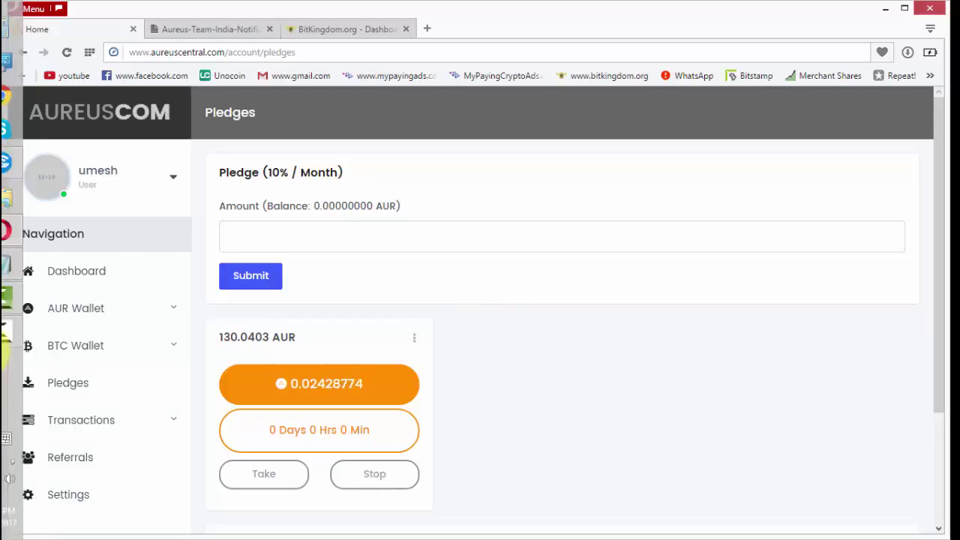